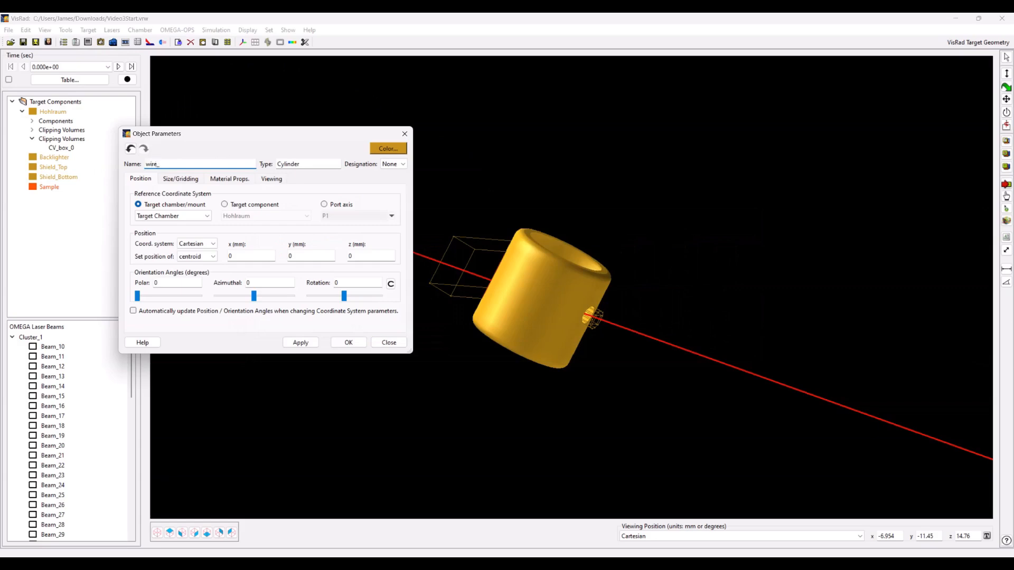
Step: Reference the wire_1 cylinder to the Hohlraum target component and use a cylindrical coordinate system for its position
click(244, 205)
click(206, 243)
click(194, 262)
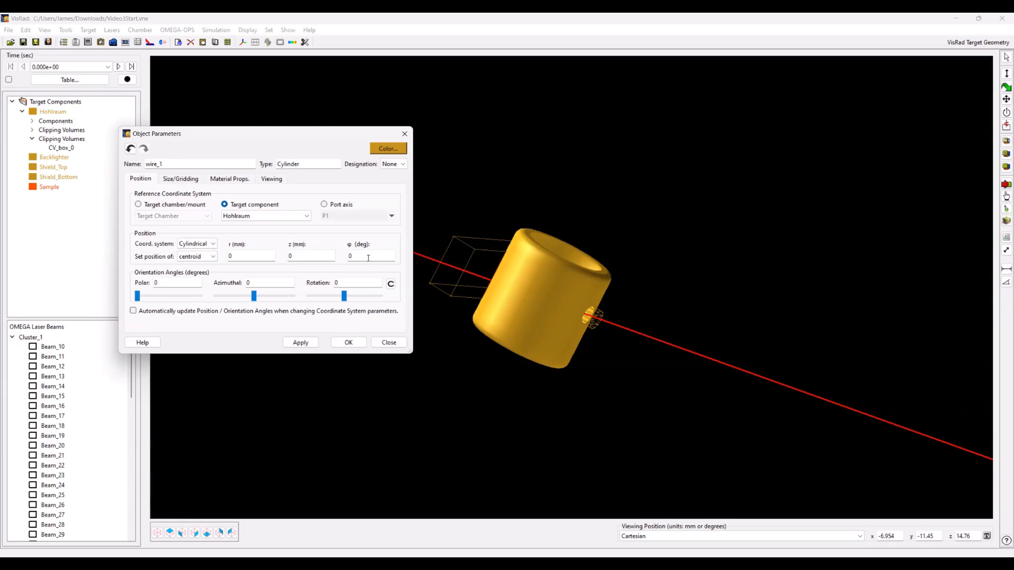
Step: Set wire_1's φ position and azimuthal orientation to 108 degrees, and define its position by the bottom of the cylinder
double_click(370, 257)
text(108)
drag(281, 280, 167, 280)
text(108)
click(195, 257)
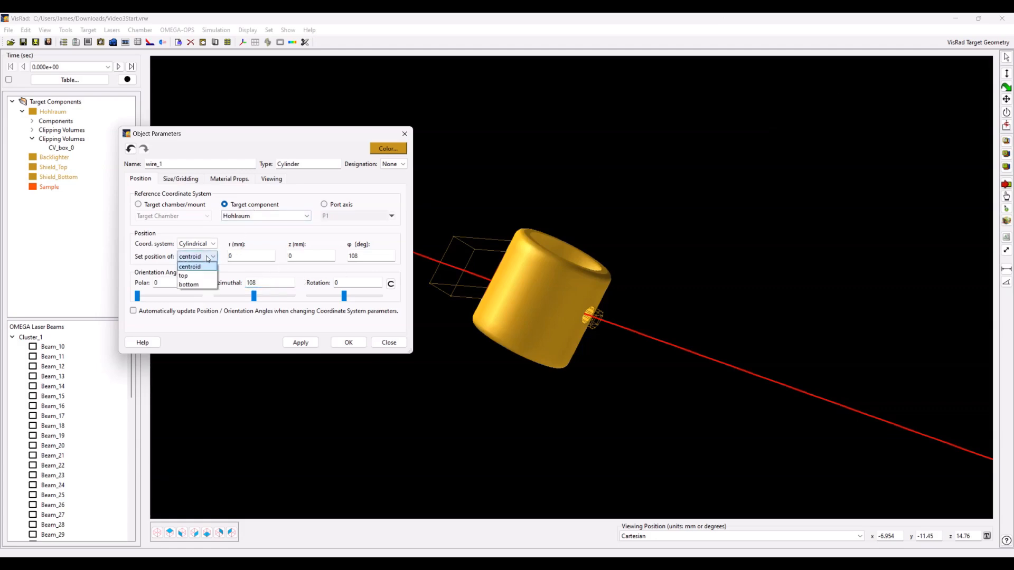
click(205, 285)
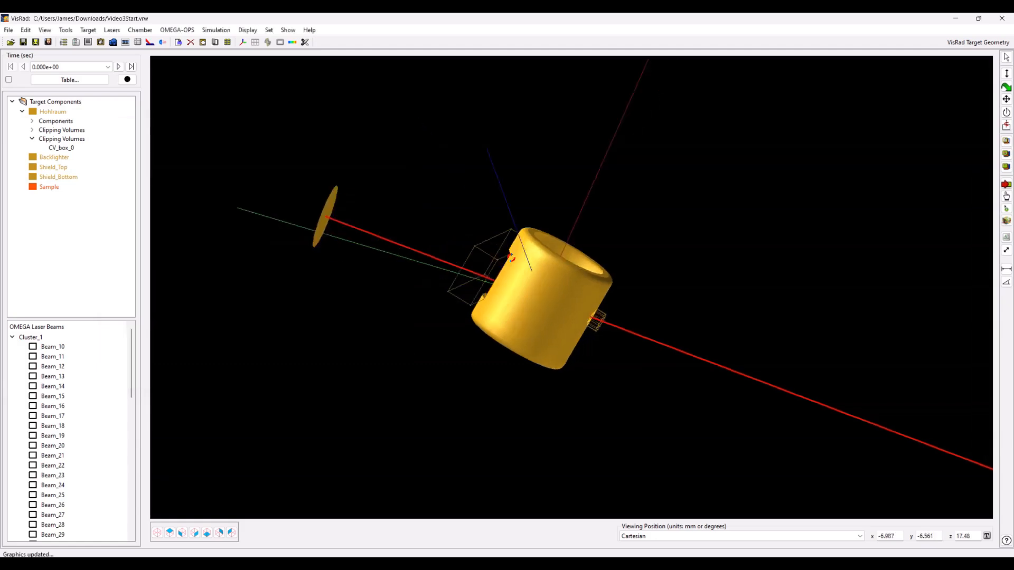
Step: Place the bottom of wire_1 at r 0.8 mm and z 0.8 mm relative to the Hohlraum
drag(584, 281, 602, 286)
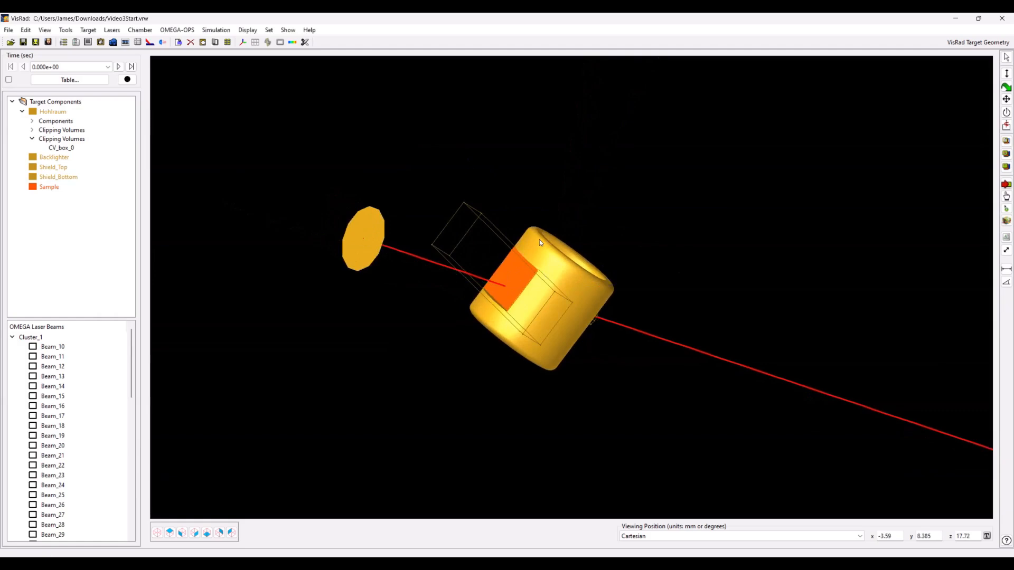
click(98, 188)
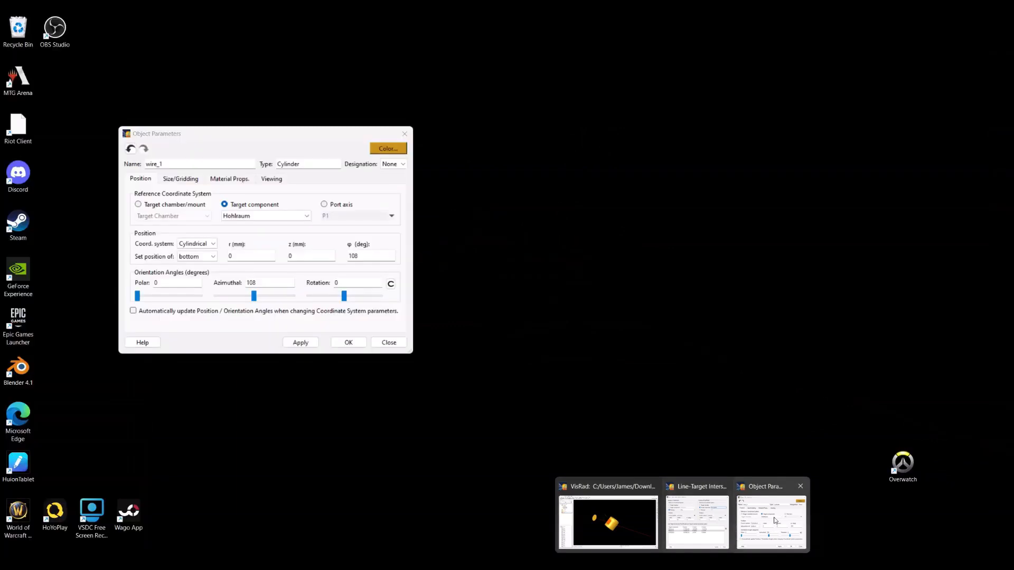
click(772, 520)
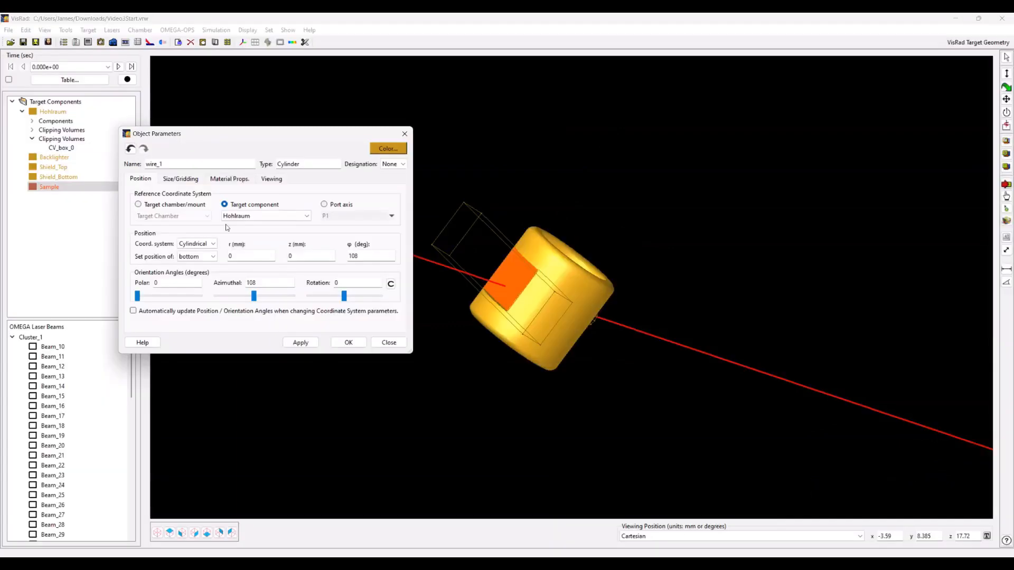
drag(267, 256, 132, 194)
drag(316, 256, 18, 206)
click(309, 345)
Step: Size the wire_1 cylinder with a radius of 0.04 mm and a length of 4 mm, and apply it
click(174, 179)
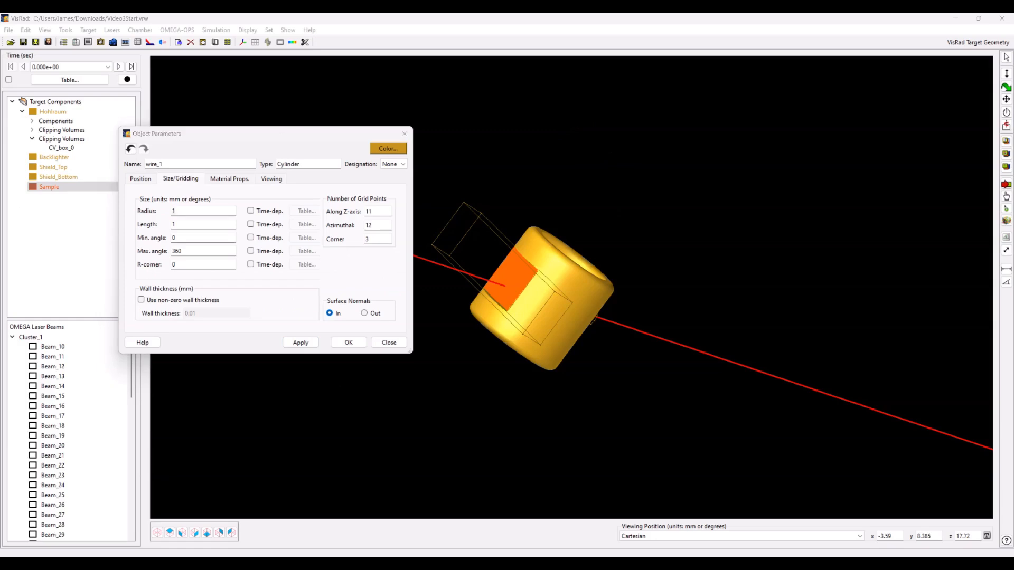
drag(201, 211, 25, 175)
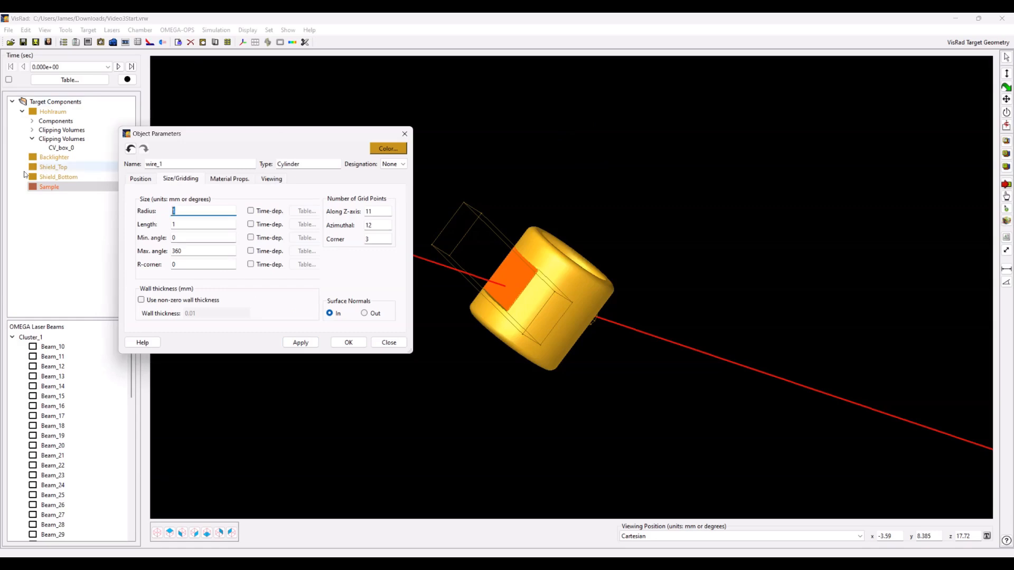
text(.04)
key(Tab)
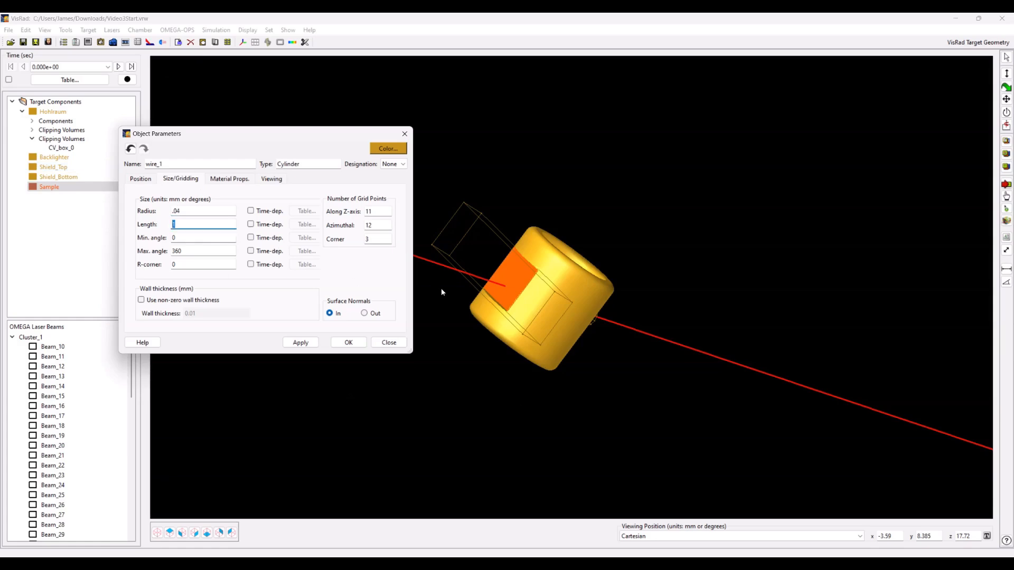
text(4)
click(294, 343)
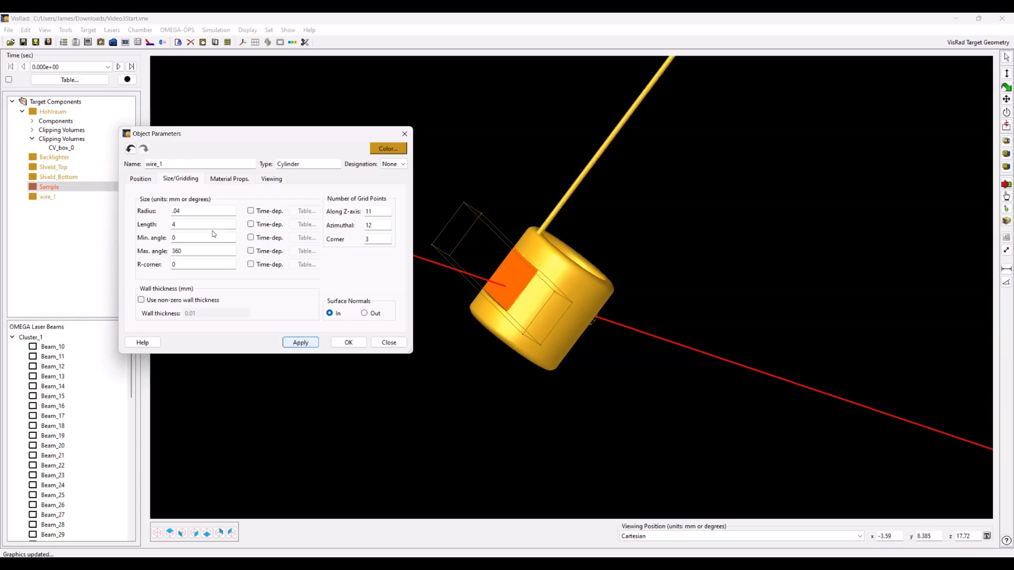
Step: Set wire_1's polar orientation angle to 90 degrees and apply it
click(150, 179)
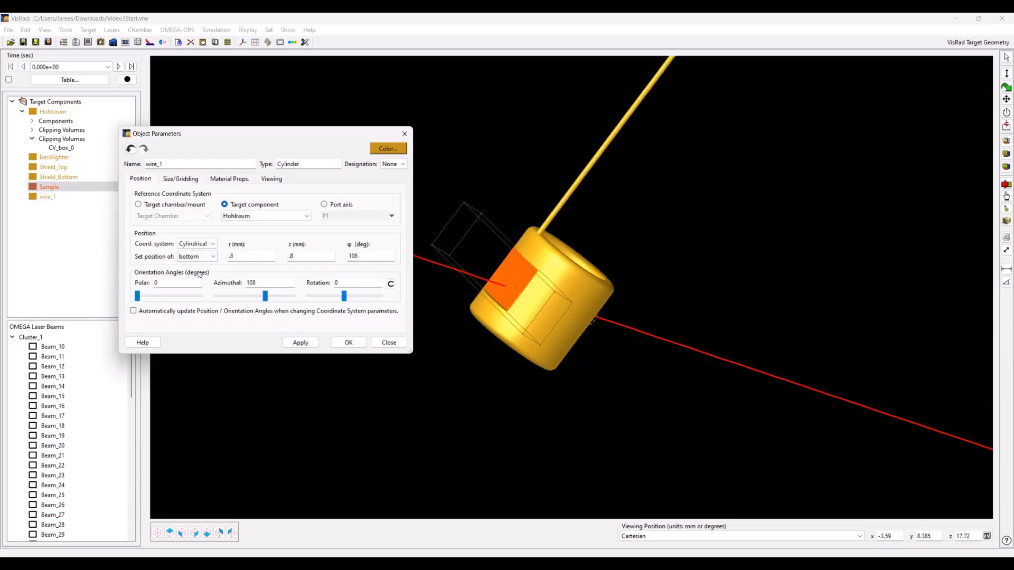
double_click(155, 283)
text(90)
click(309, 345)
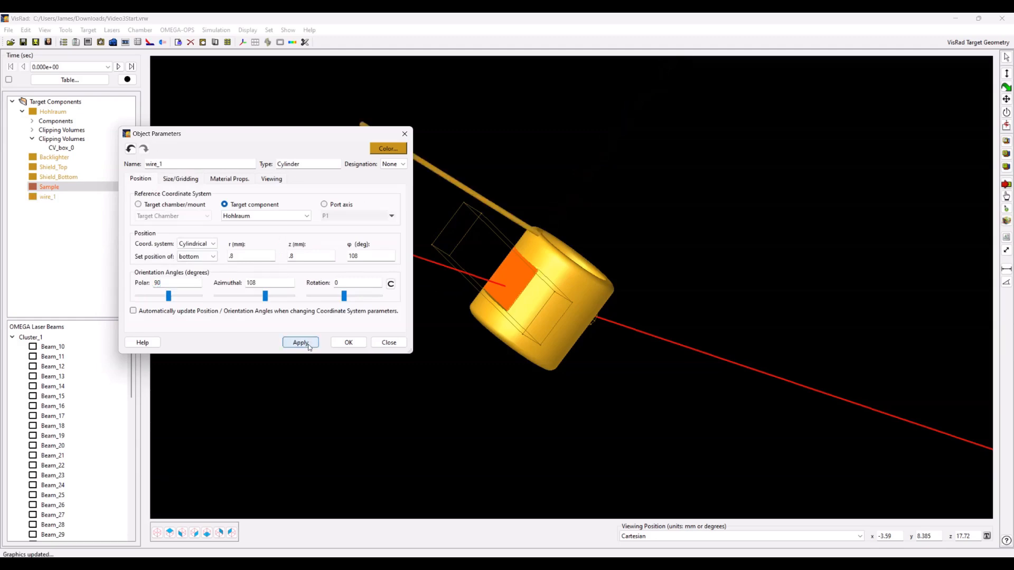
Step: Color wire_1 light purple from the basic colors and accept its object parameters
click(388, 148)
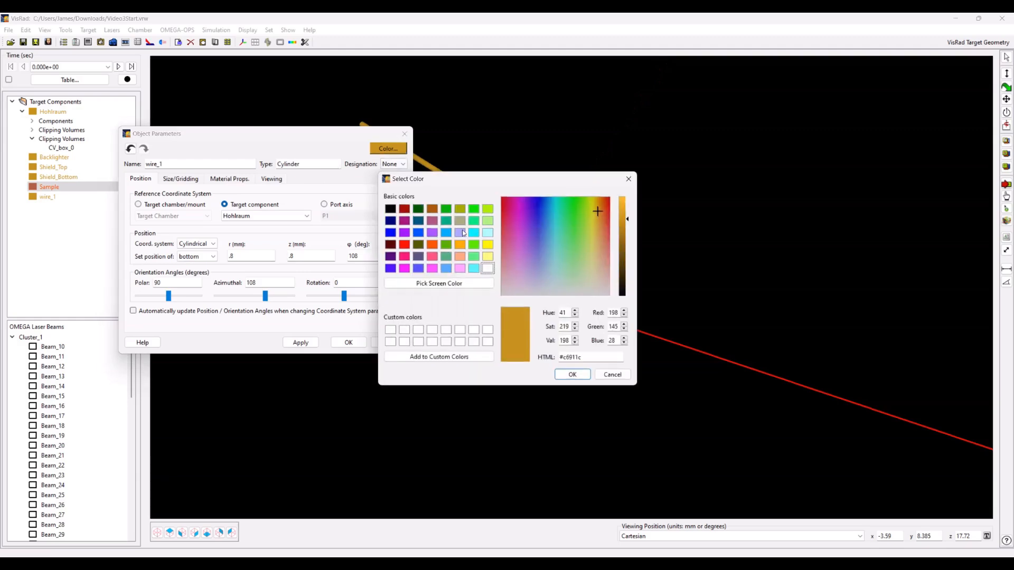
click(460, 233)
click(572, 375)
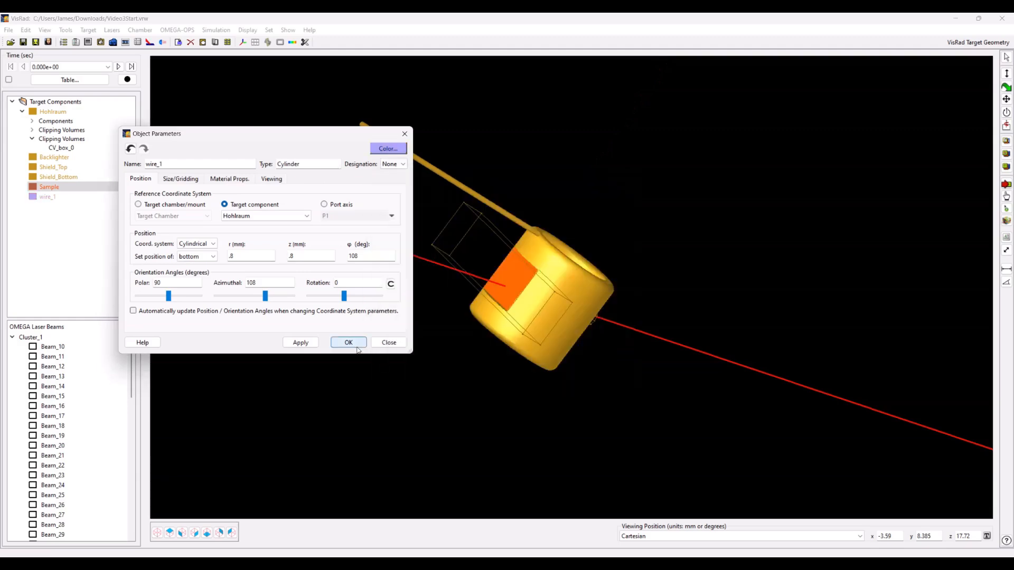
click(349, 342)
Step: Move the bottom of wire_1 to r 0.78 mm and z 0.78 mm where it meets the hohlraum edge
drag(423, 317, 430, 231)
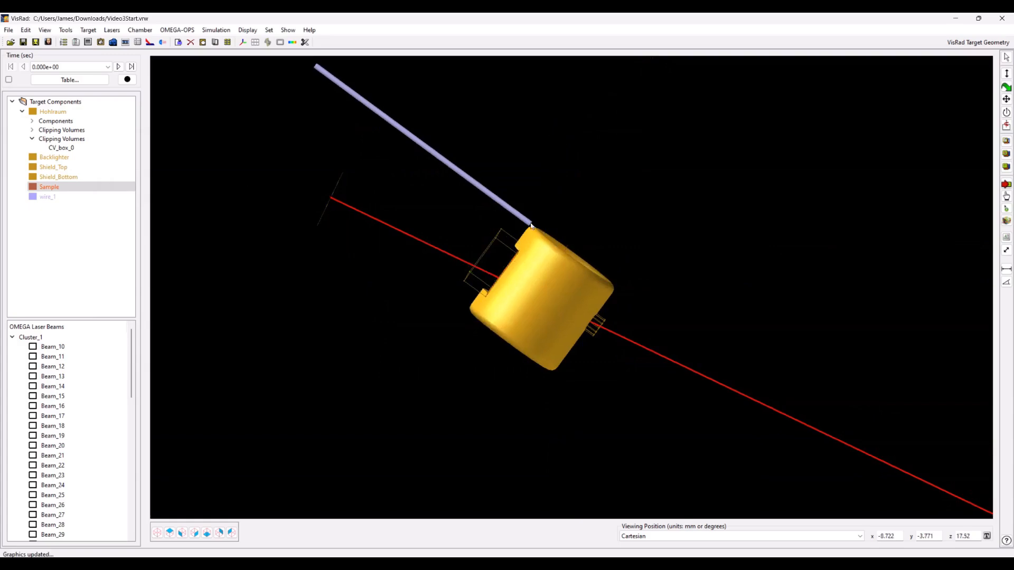
drag(540, 243, 540, 242)
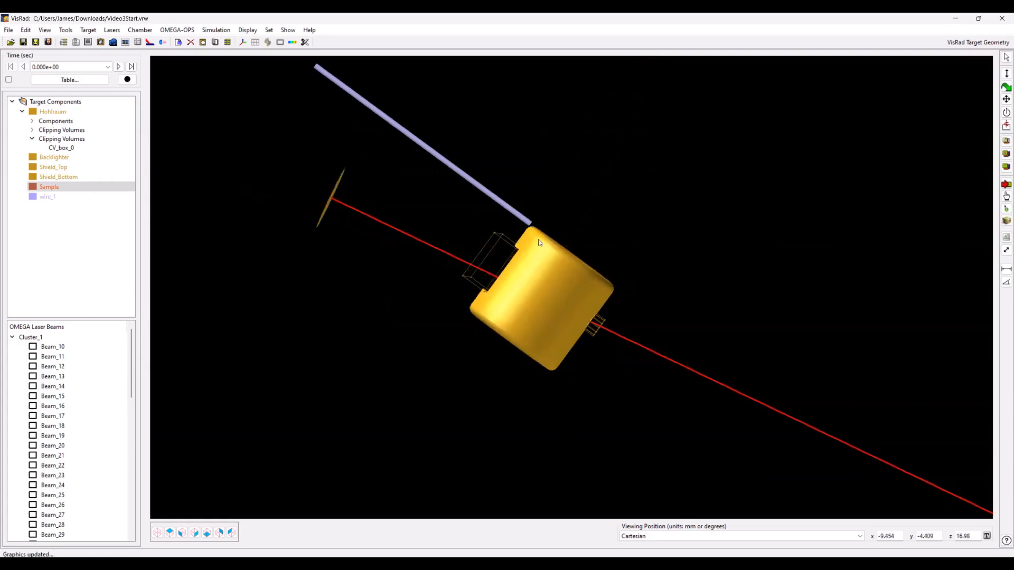
double_click(520, 220)
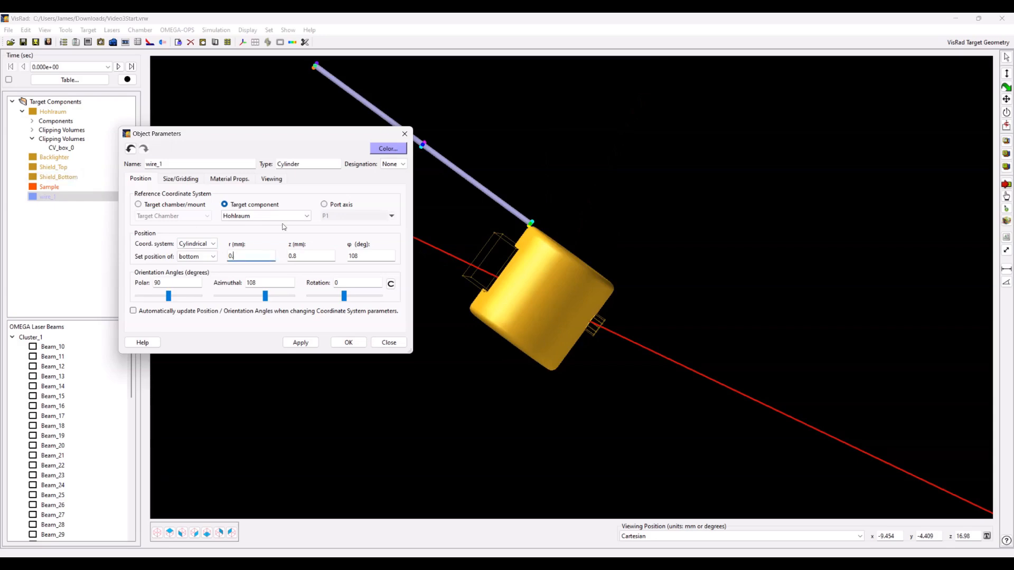
text(78)
click(327, 256)
key(BackSpace)
text(78)
click(305, 345)
click(349, 343)
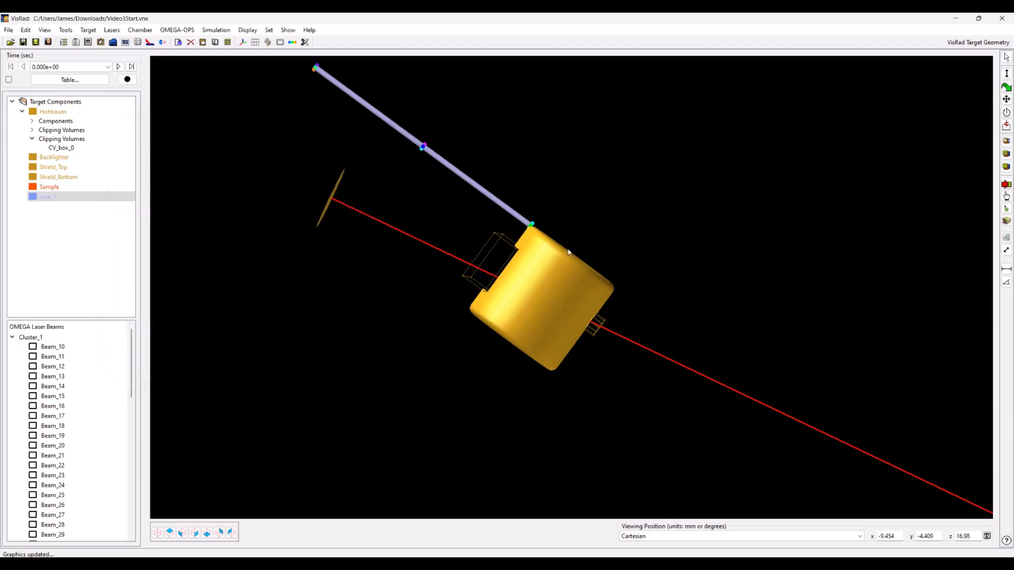
Step: Duplicate wire_1 and rename the copy wire_2
click(578, 227)
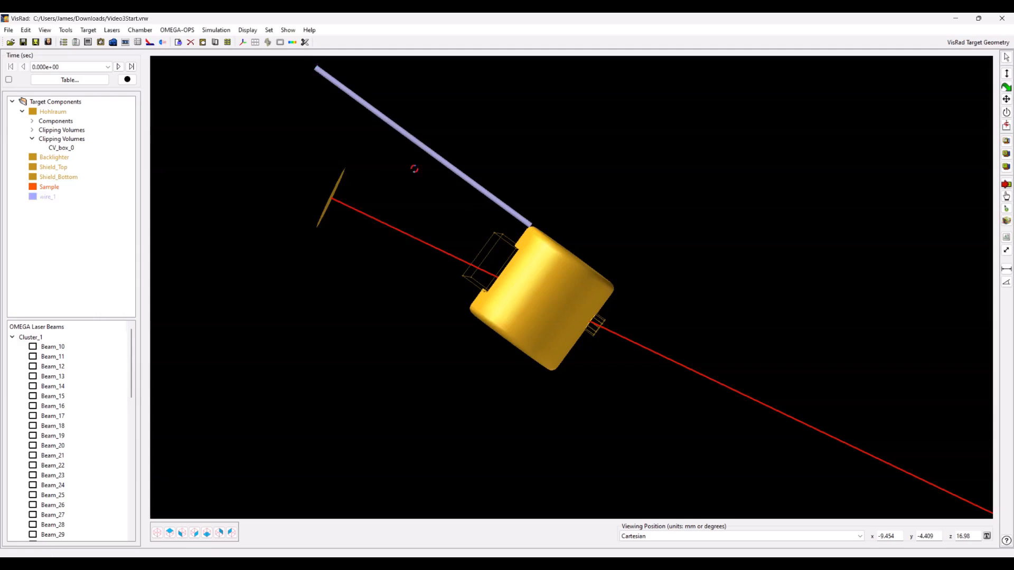
drag(414, 169, 411, 184)
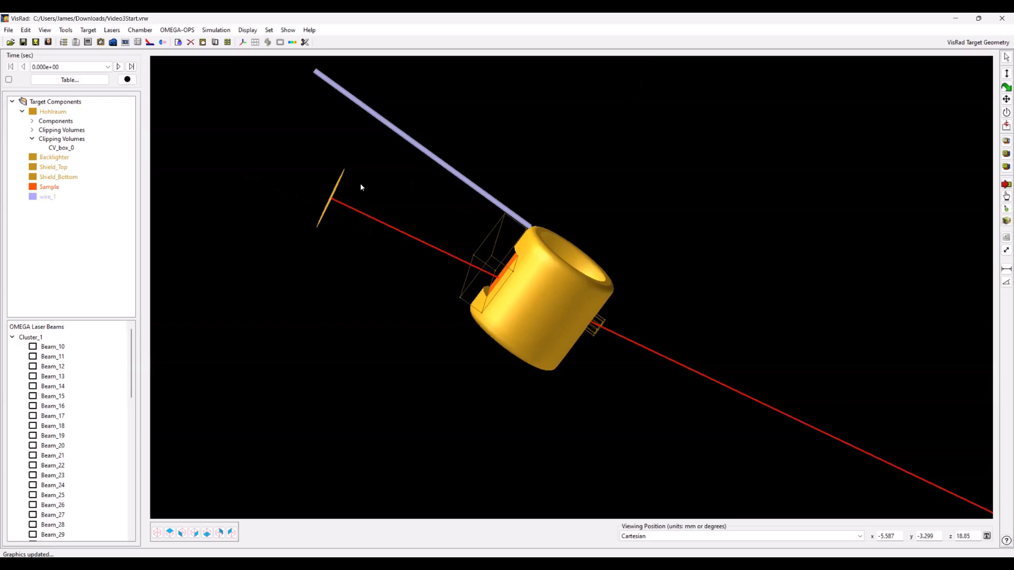
drag(438, 193, 434, 182)
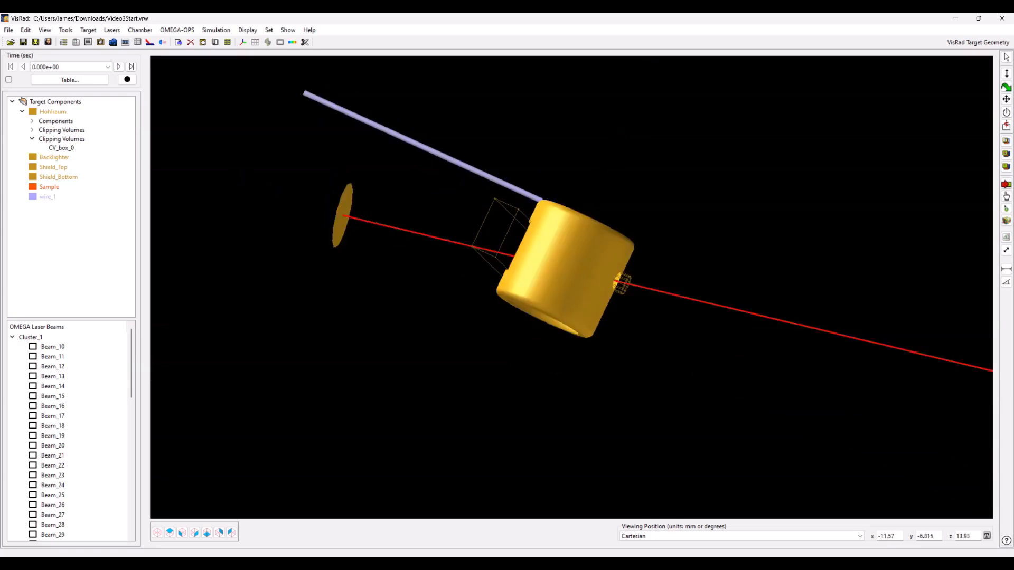
click(61, 197)
right_click(61, 197)
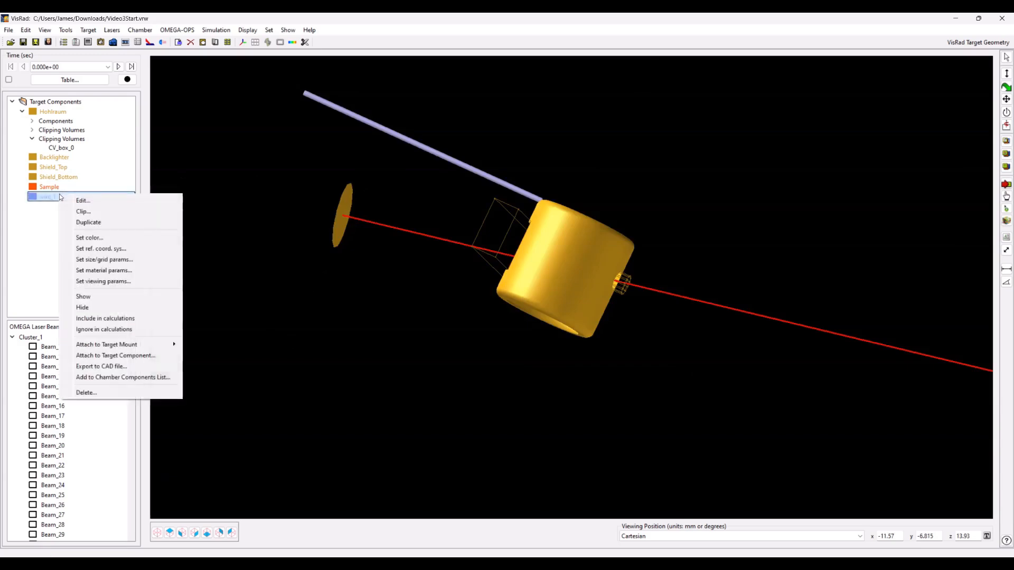
click(103, 221)
double_click(50, 206)
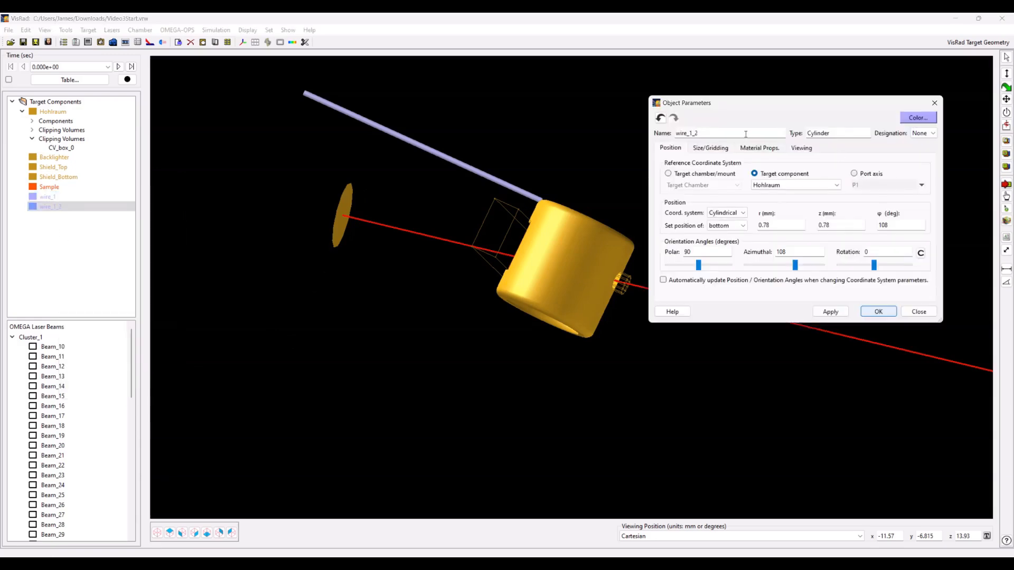
key(BackSpace)
key(BackSpace)
key(BackSpace)
text(2)
Step: Reference wire_2 to the Backlighter target component and use a Cartesian coordinate system for its position
click(771, 186)
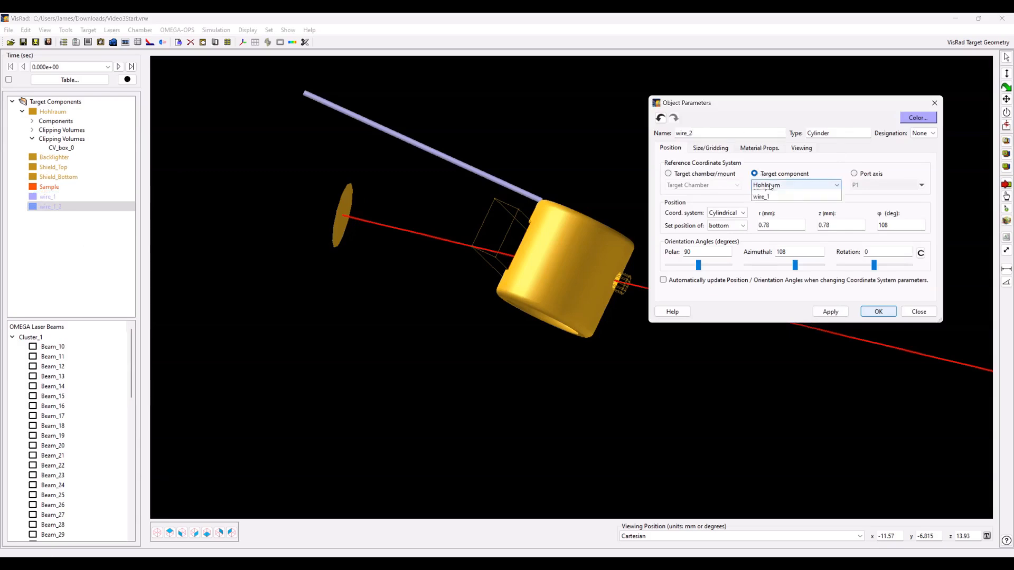
click(815, 240)
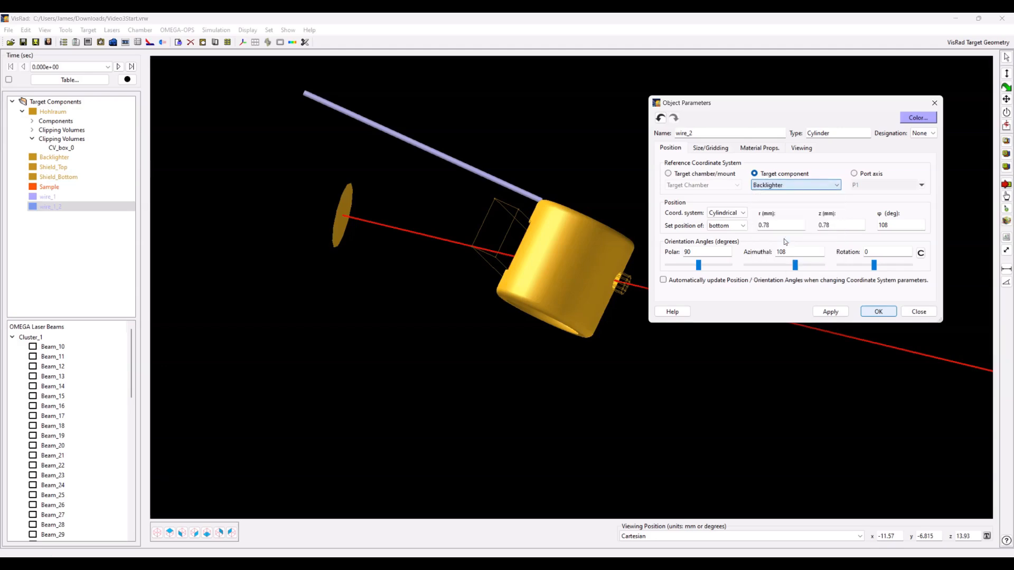
click(739, 213)
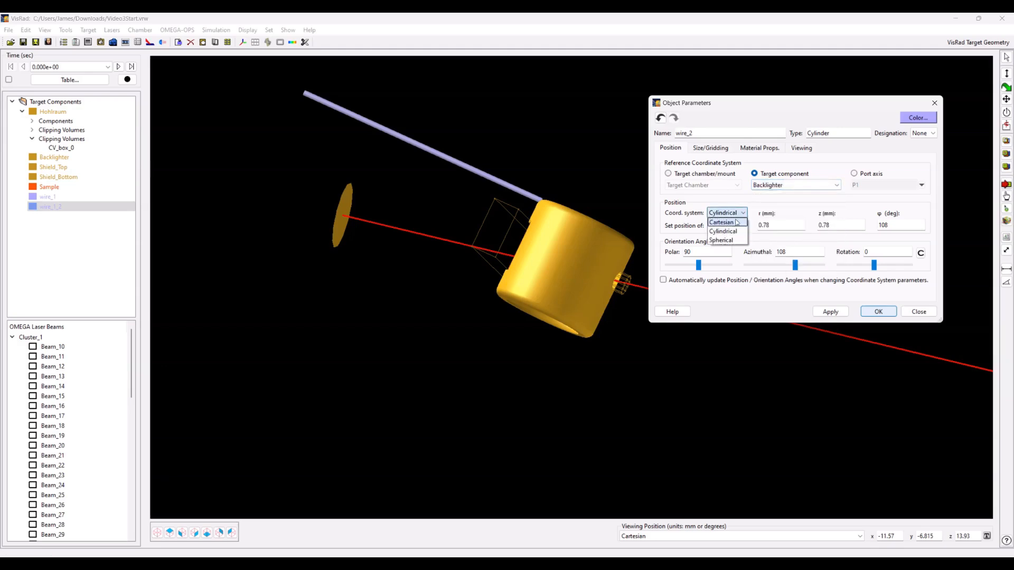
click(736, 223)
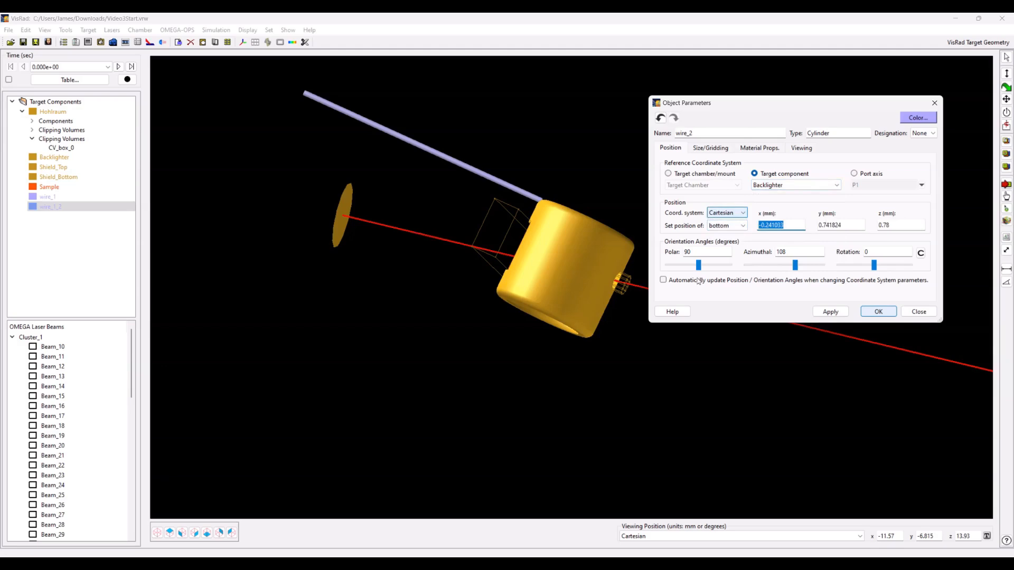
Step: Set wire_2's x, y and z position to 0 mm relative to the Backlighter
text(0)
key(Tab)
text(0)
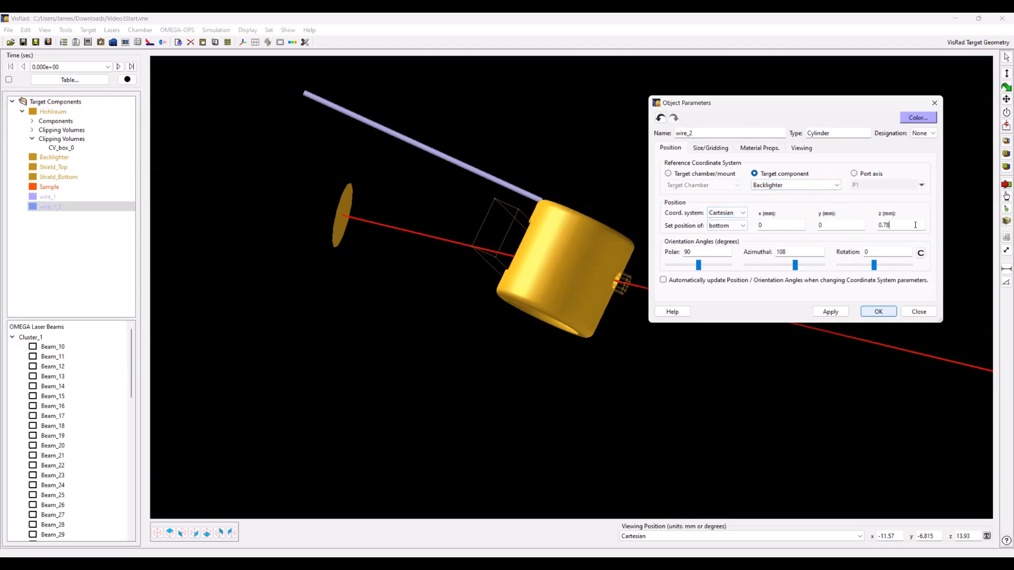
key(Tab)
text(0)
Step: Orient wire_2 with an azimuthal angle of 0 and a polar angle of 180 degrees, and accept the parameters
key(Tab)
key(Tab)
text(0)
double_click(707, 252)
text(180)
click(830, 312)
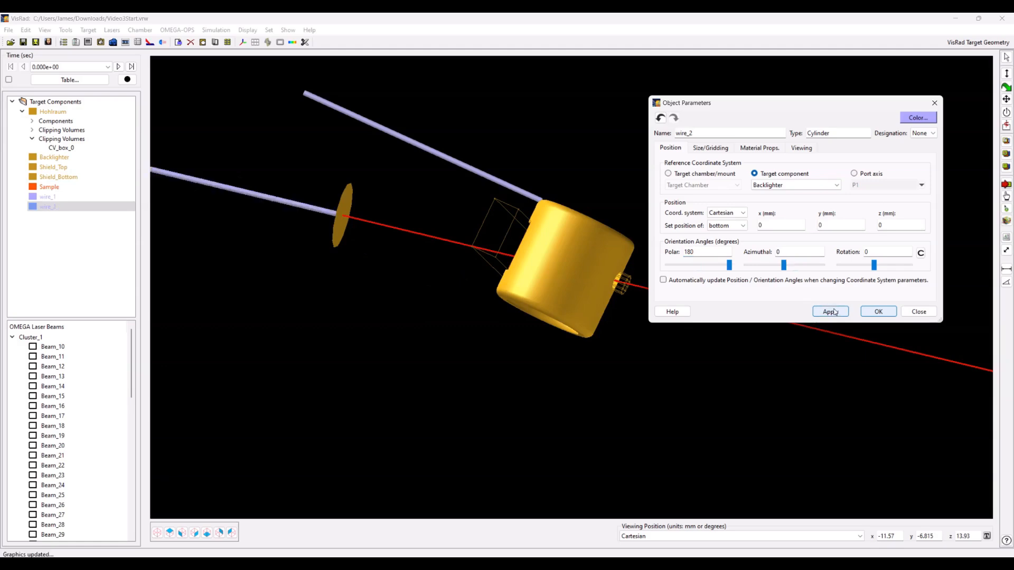
click(878, 311)
Step: Shorten wire_2 behind the backlighter disk to a length of 1 mm and accept the change
drag(500, 236, 356, 218)
double_click(343, 213)
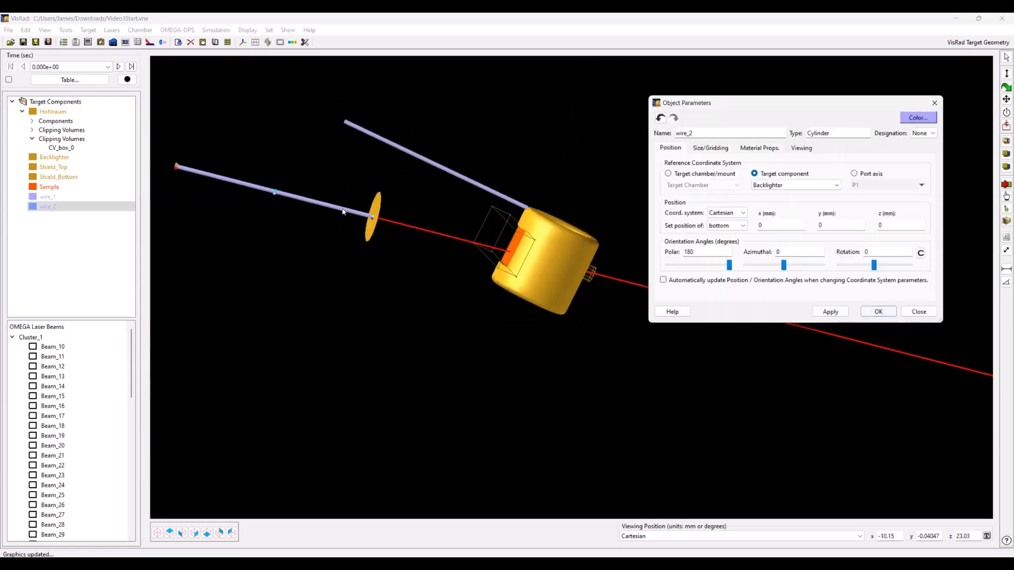
click(706, 150)
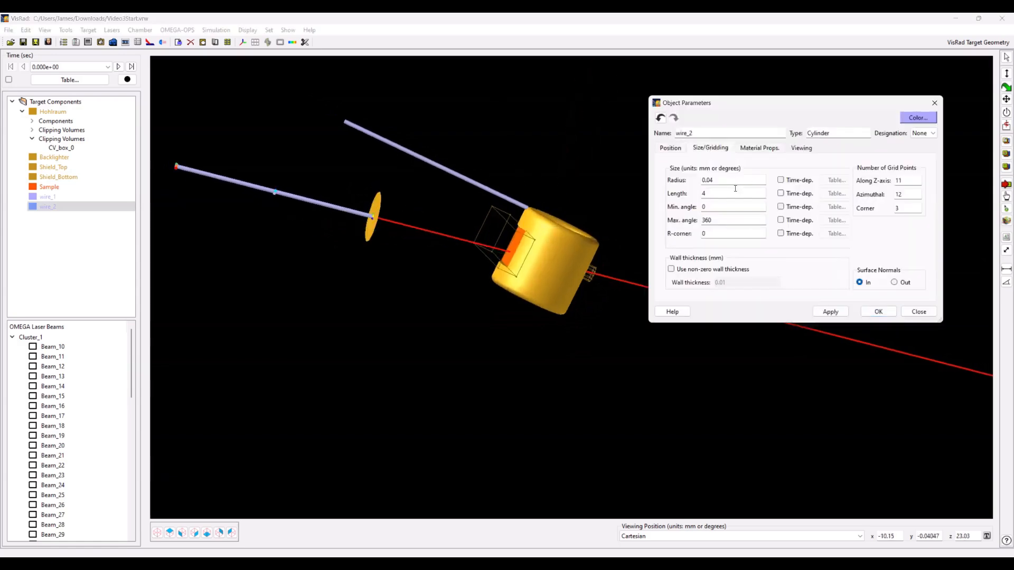
drag(716, 196, 629, 226)
text(1)
click(830, 310)
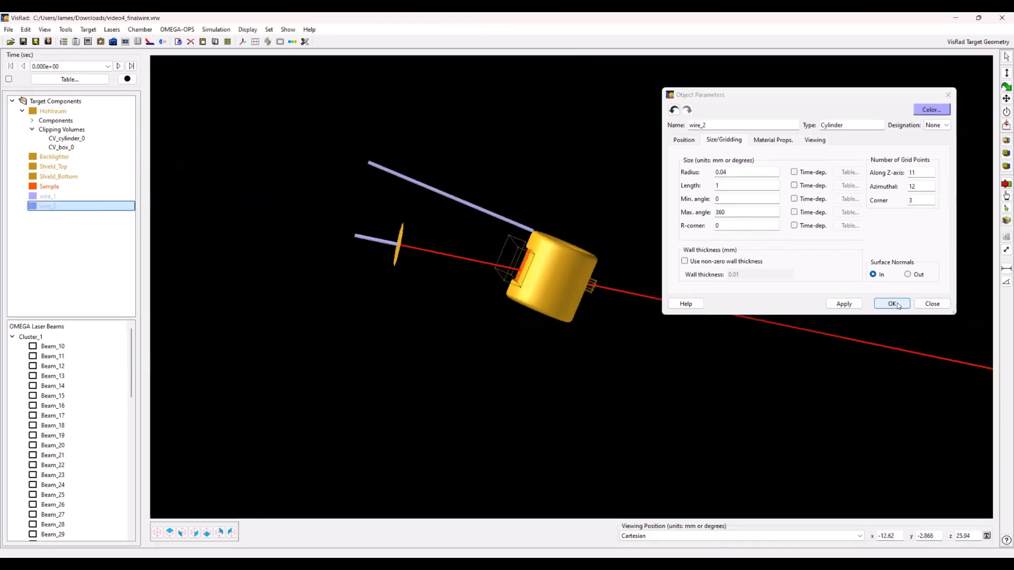
click(892, 304)
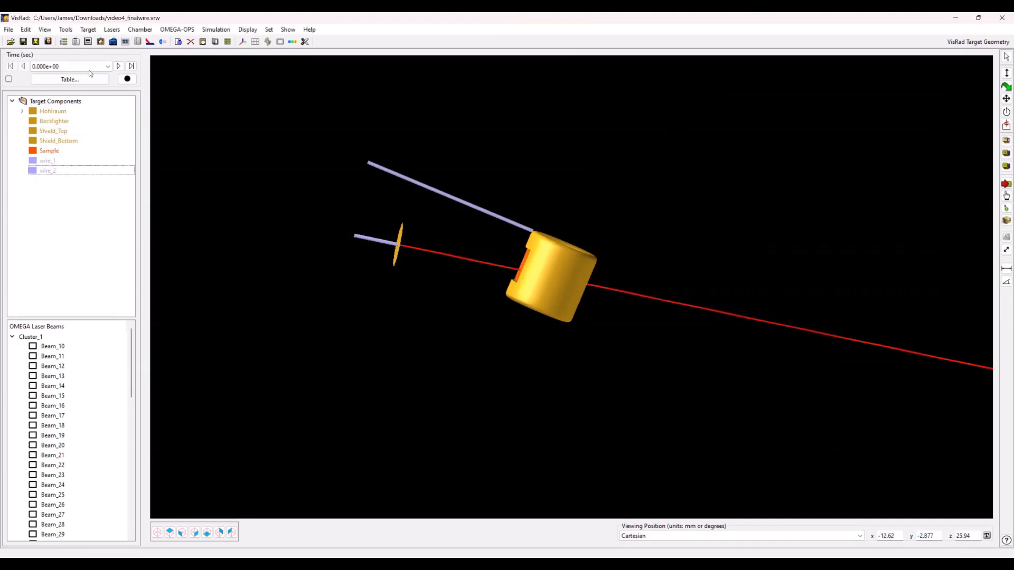
Step: Duplicate wire_1 and rename the copy wire_3
click(48, 161)
right_click(51, 161)
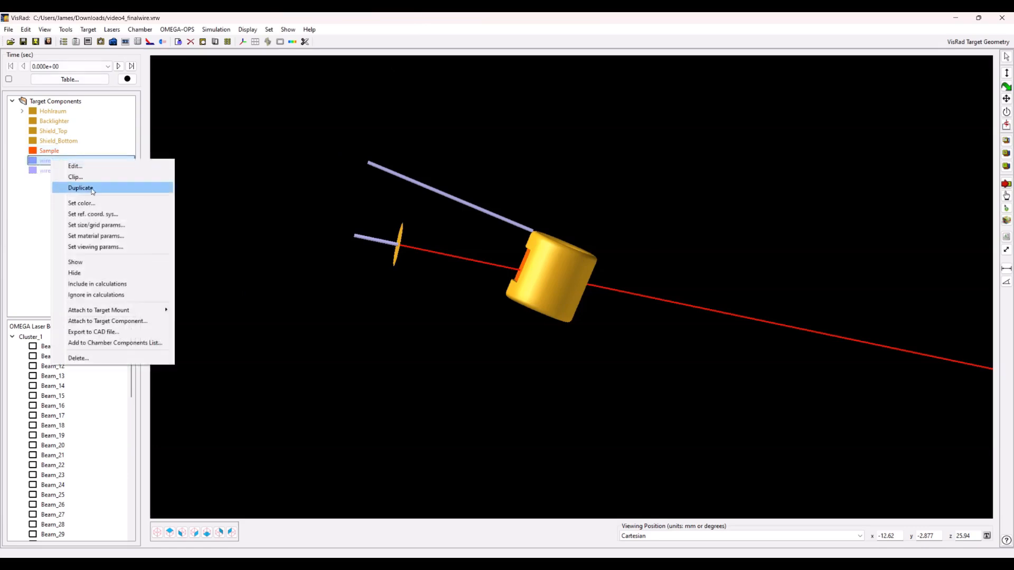
click(92, 189)
double_click(58, 180)
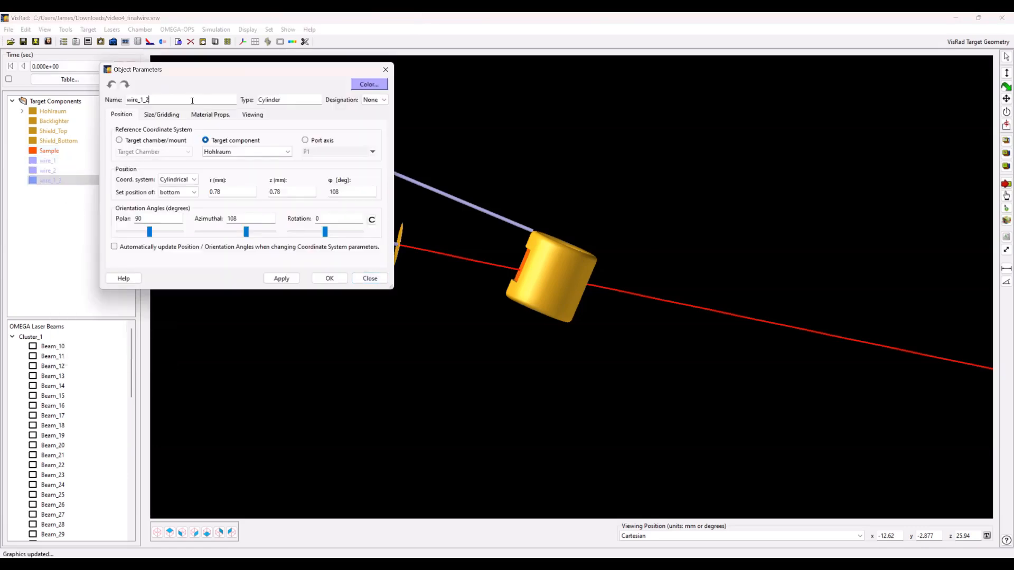
key(BackSpace)
key(BackSpace)
key(BackSpace)
text(3)
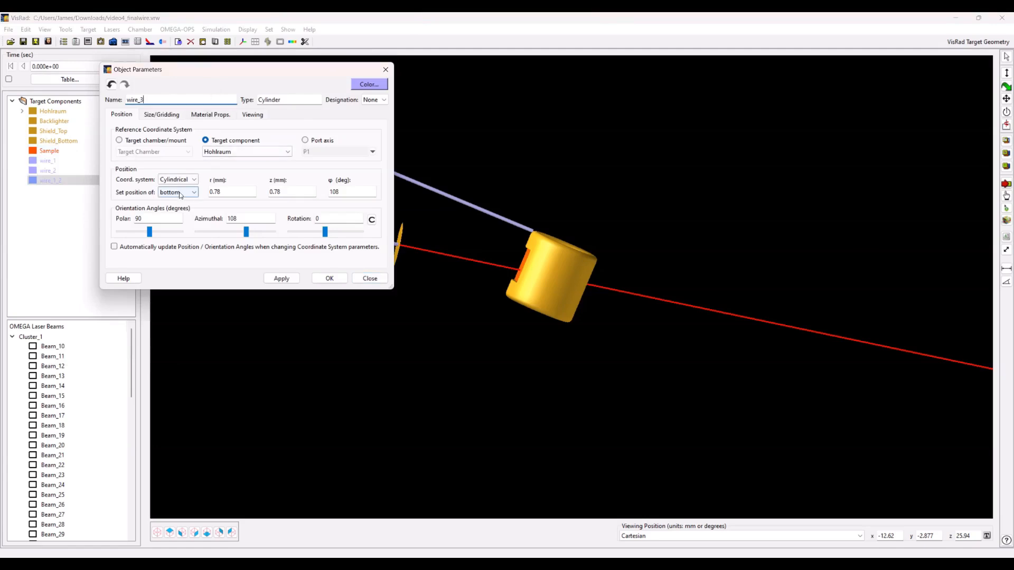
Step: Reference wire_3 to wire_1 and apply a cylindrical bottom position of r 0 mm, z 2 mm and φ 0 degrees
click(247, 153)
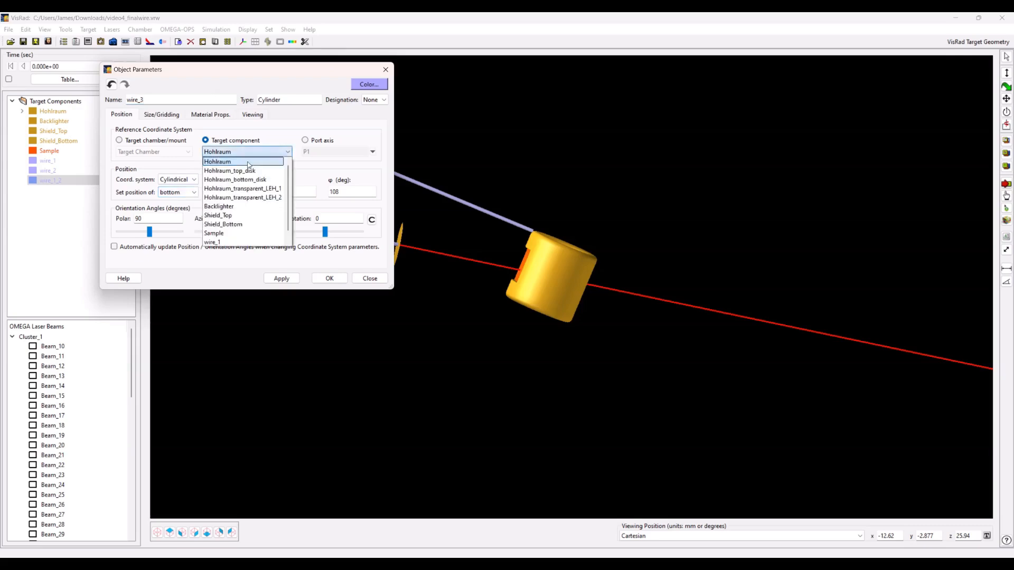
click(219, 232)
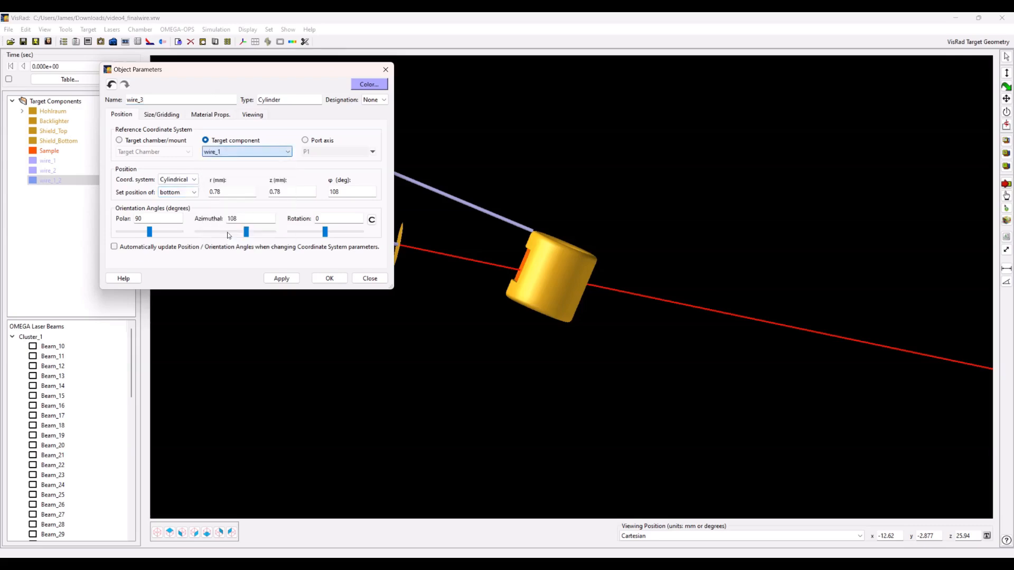
double_click(240, 192)
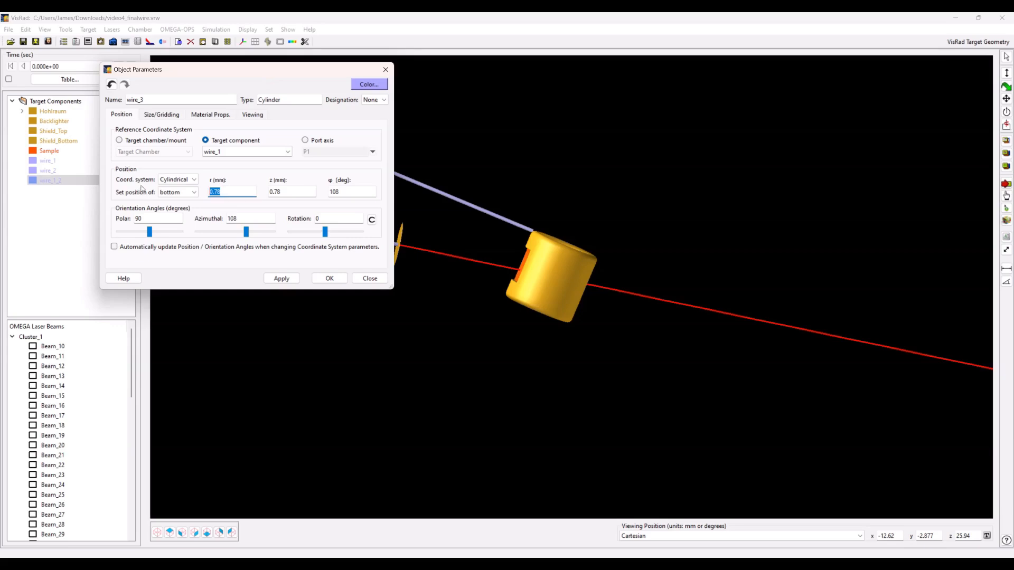
text(0)
double_click(304, 195)
text(2)
click(285, 192)
click(367, 192)
key(BackSpace)
key(BackSpace)
key(BackSpace)
text(0)
drag(264, 72, 803, 107)
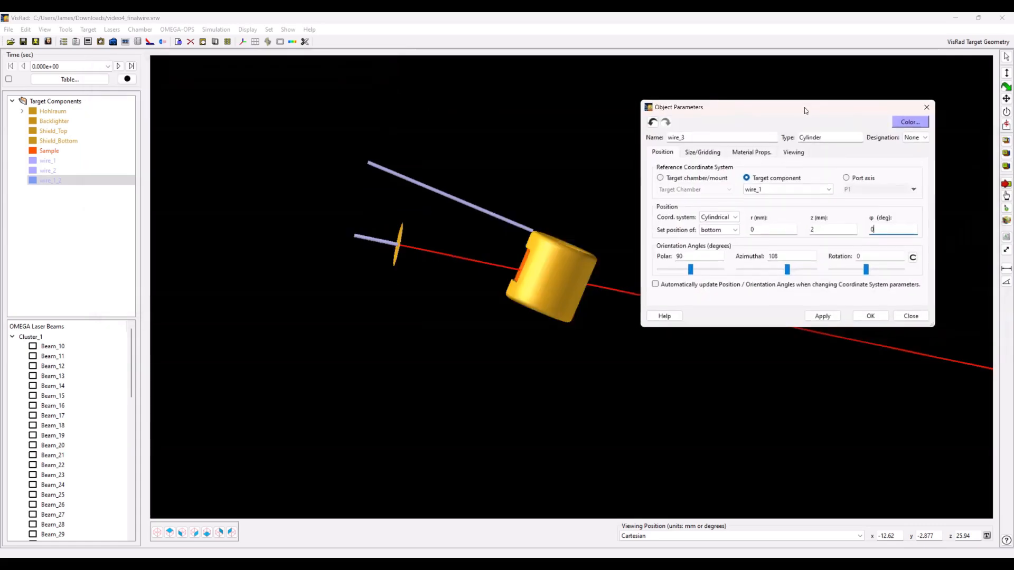
click(823, 316)
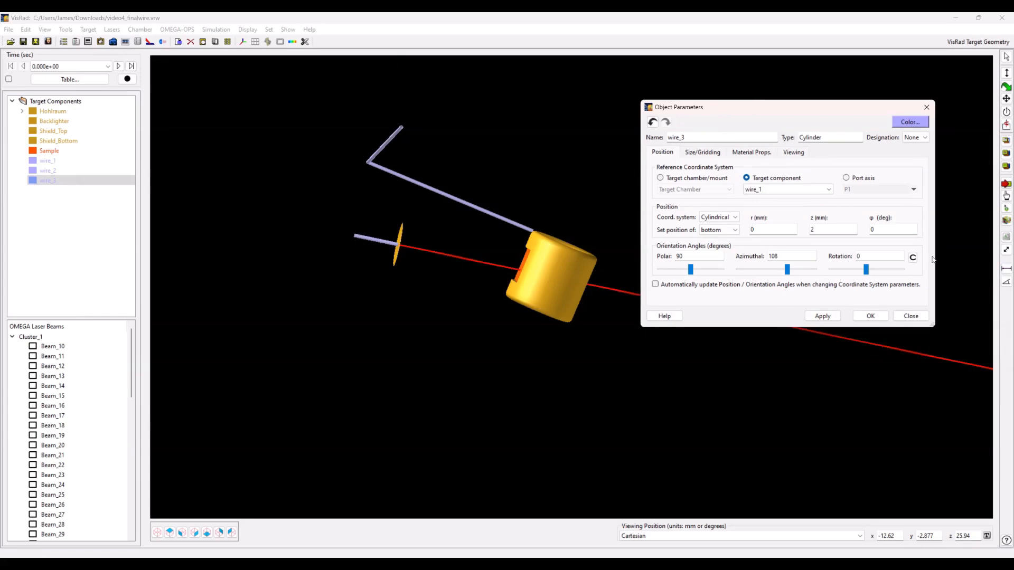
Step: In the Orientation Angles Calculator, define the start point relative to wire_1 in cylindrical coordinates with r 0, z 2 mm and φ 0
click(912, 258)
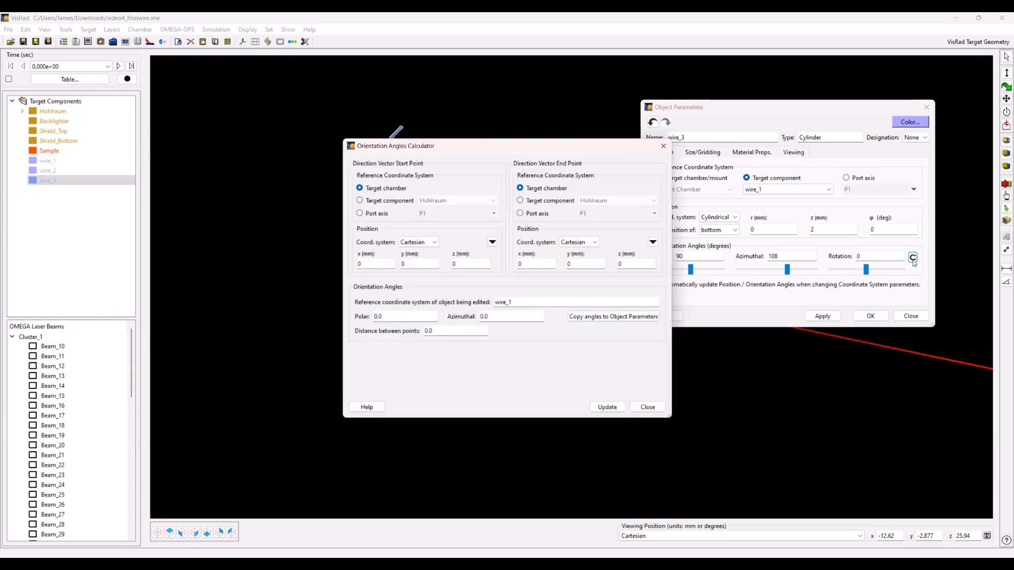
drag(444, 150, 721, 163)
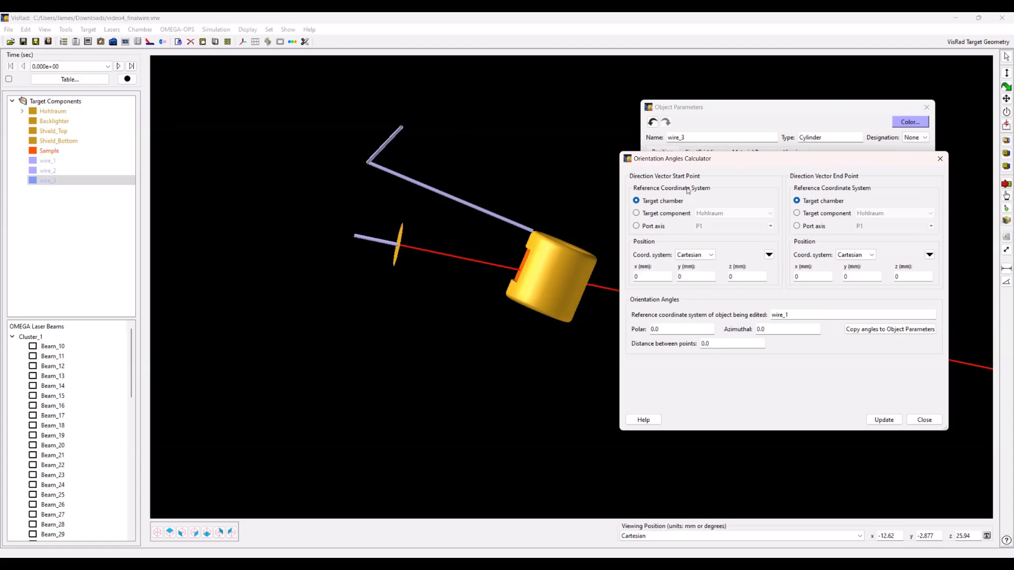
click(660, 212)
click(742, 212)
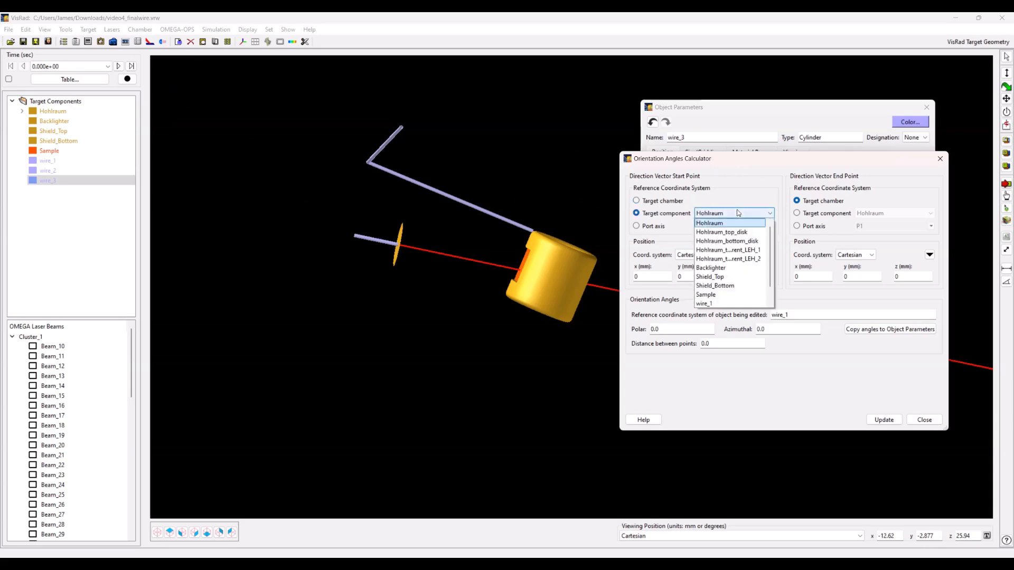
click(714, 302)
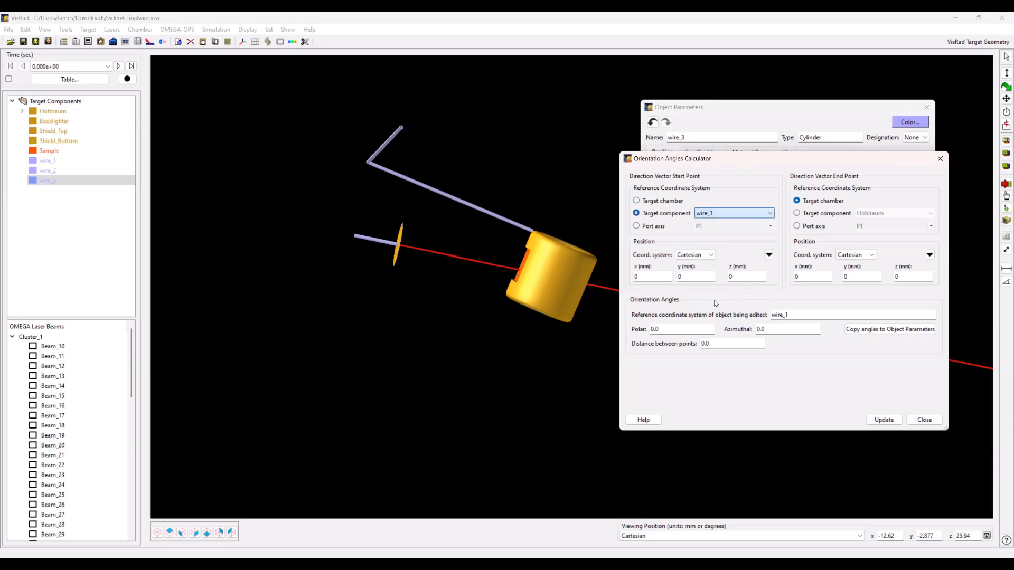
click(694, 254)
click(697, 273)
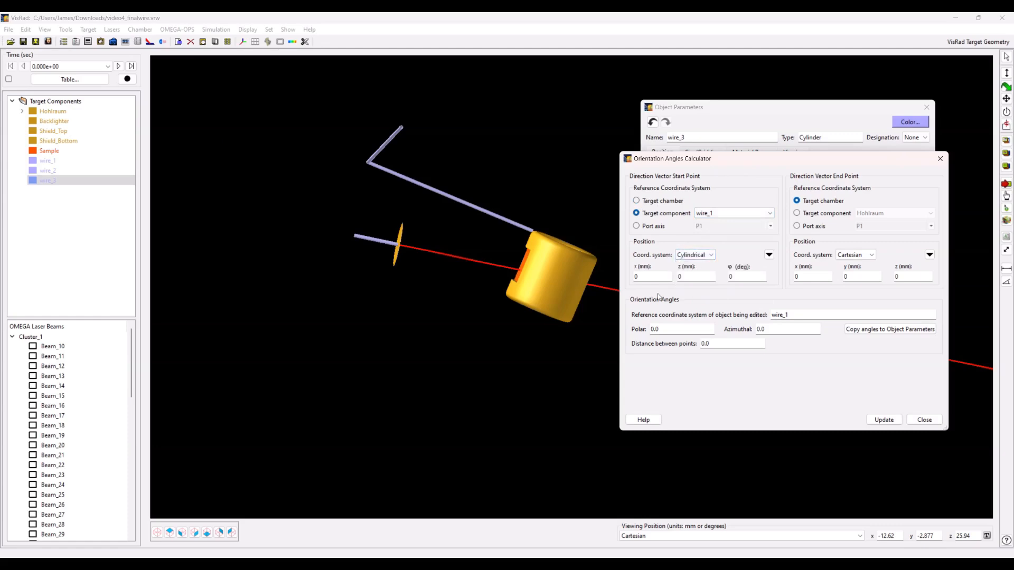
click(650, 278)
click(741, 276)
click(694, 276)
key(BackSpace)
text(2)
Step: Define the direction vector's end point relative to wire_2 in cylindrical coordinates with z .5 mm, and calculate the orientation angles
click(836, 214)
click(892, 213)
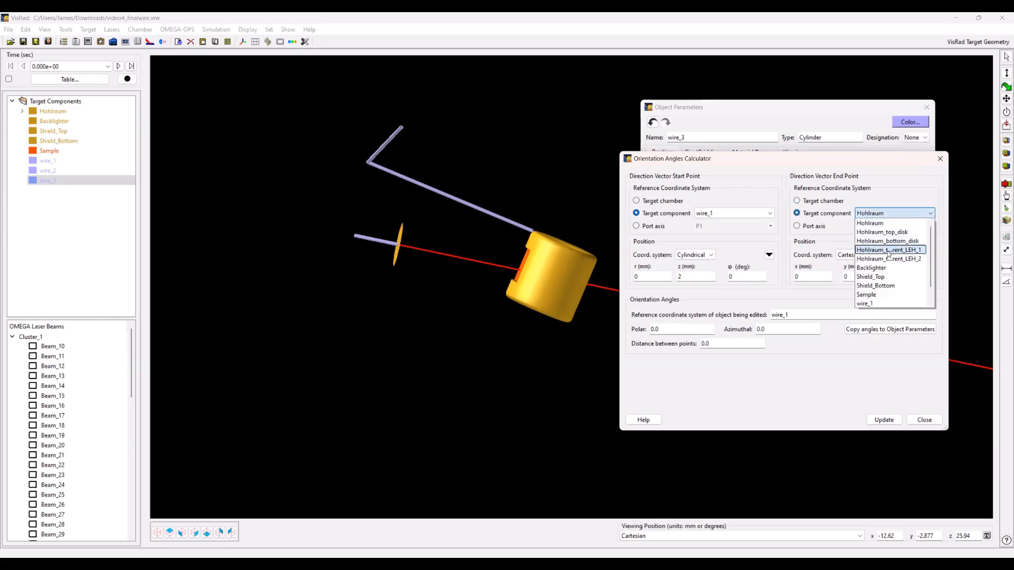
click(893, 294)
click(855, 255)
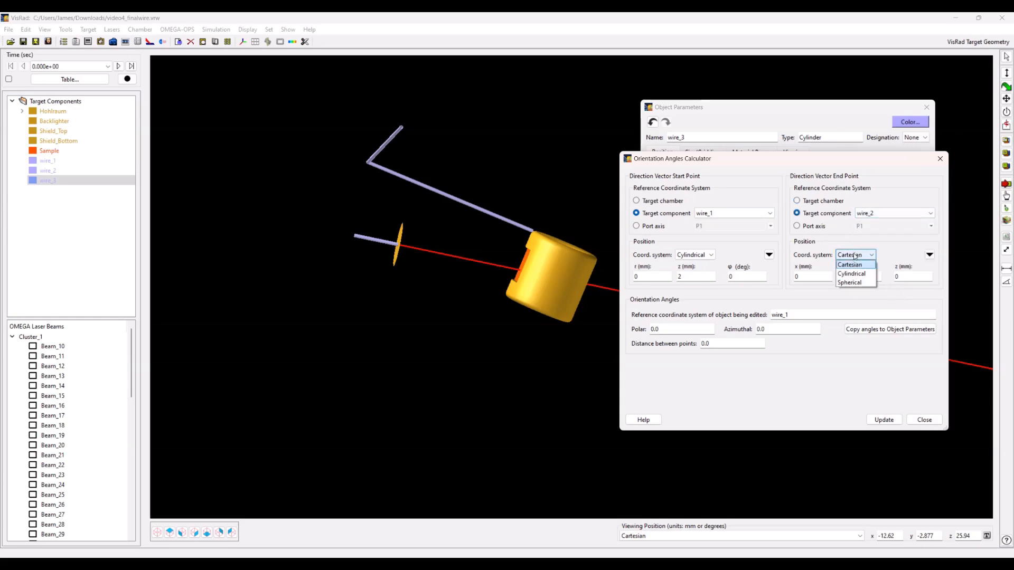
click(851, 275)
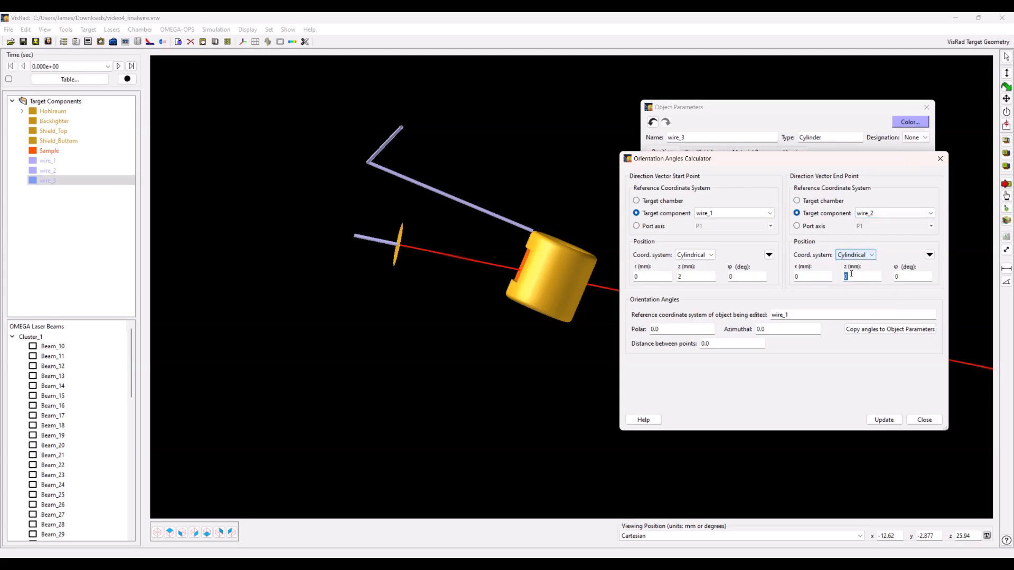
click(813, 276)
double_click(855, 275)
key(BackSpace)
text(.5)
click(883, 420)
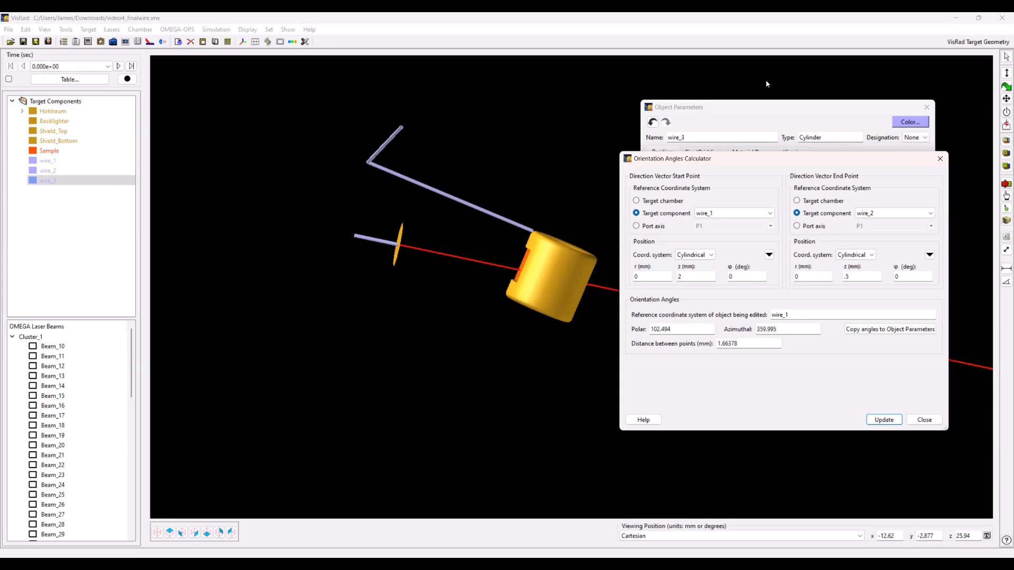
Step: Set wire_3's polar angle to 102.494 and azimuthal angle to 360 degrees, and apply the orientation
drag(759, 112, 297, 270)
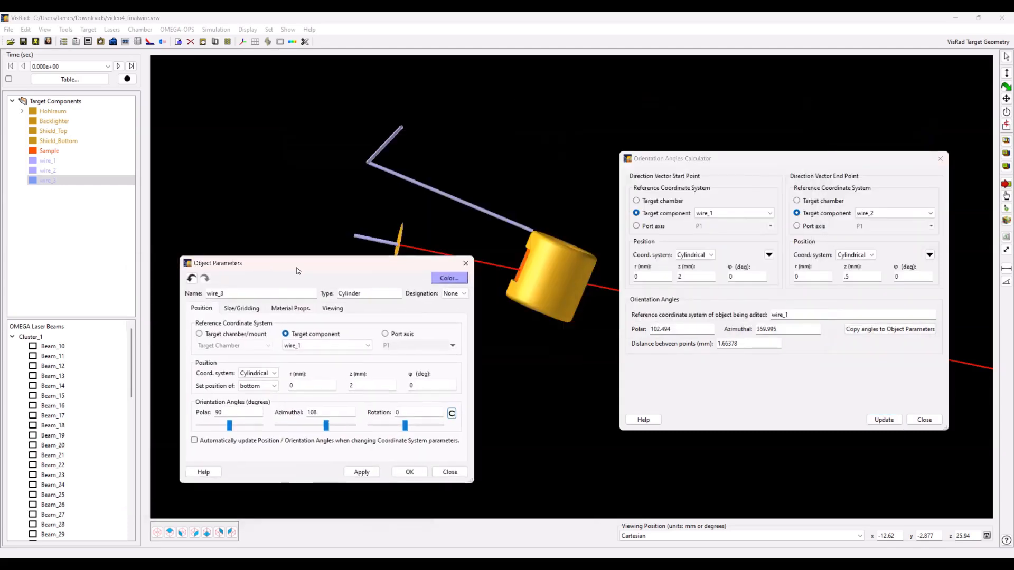
click(259, 413)
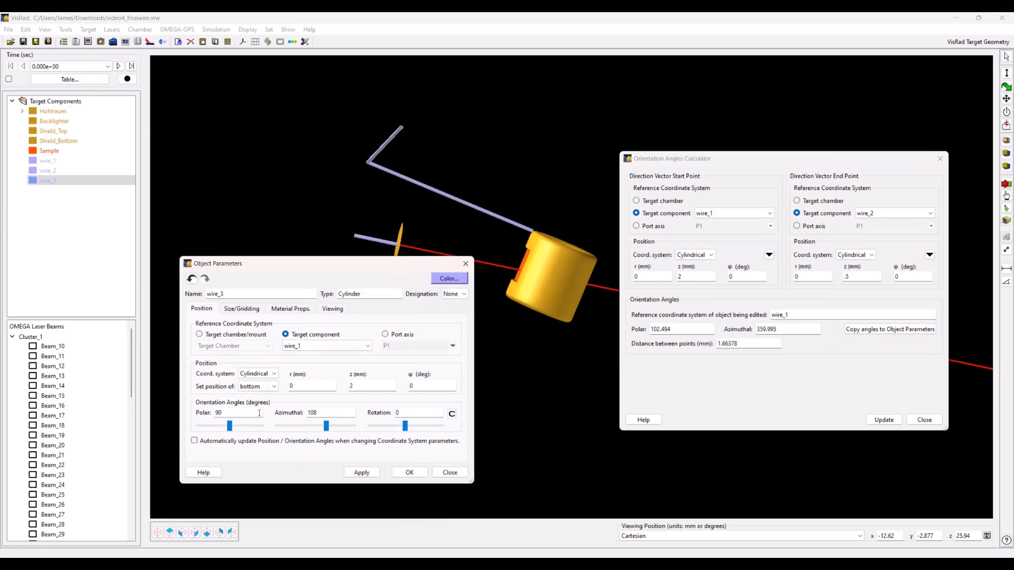
double_click(248, 413)
text(102)
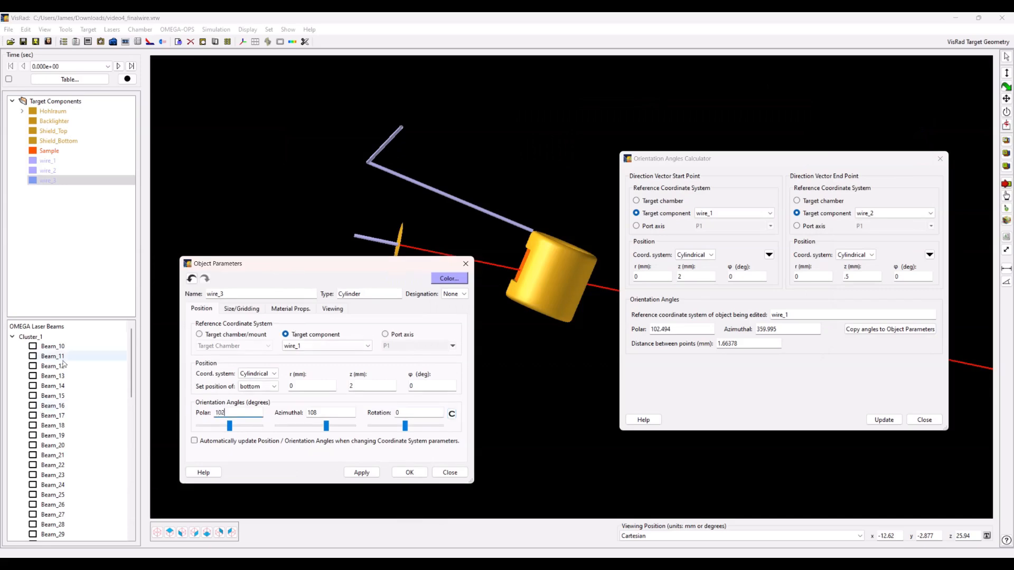
text(.494)
double_click(344, 407)
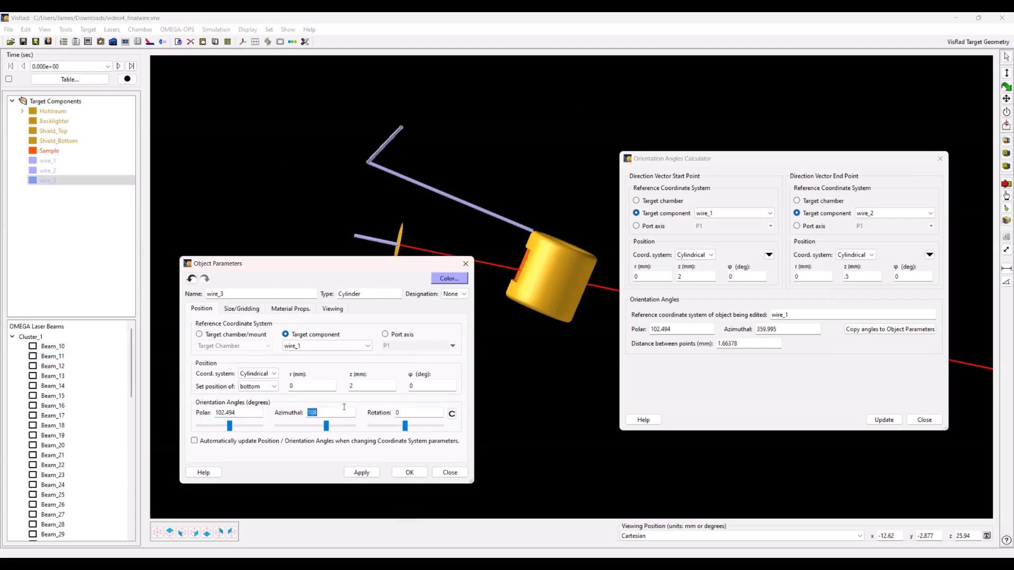
text(360)
click(365, 474)
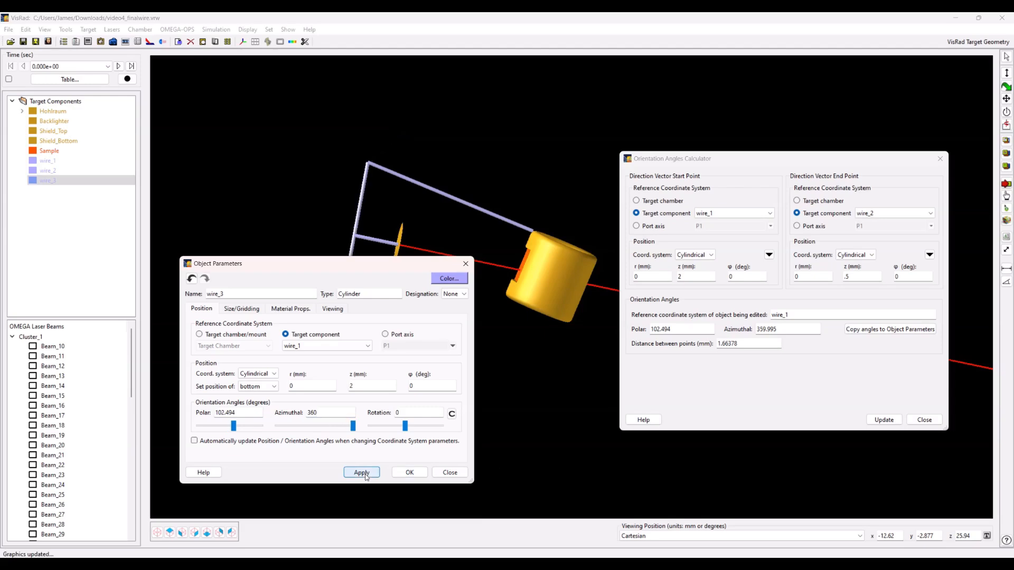
Step: Set wire_3's length to 1.66 mm and apply the new size
drag(359, 264, 406, 256)
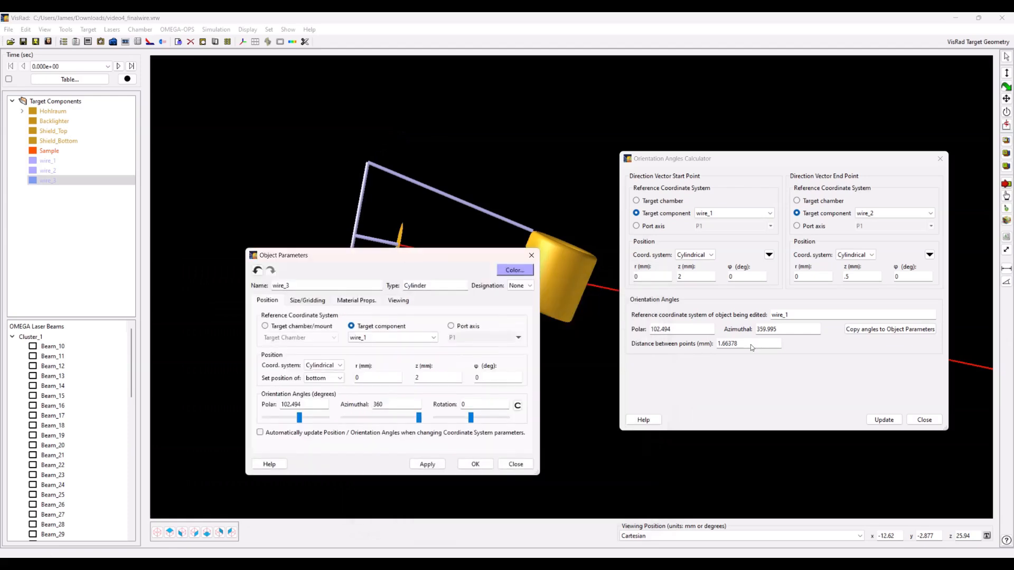
click(308, 301)
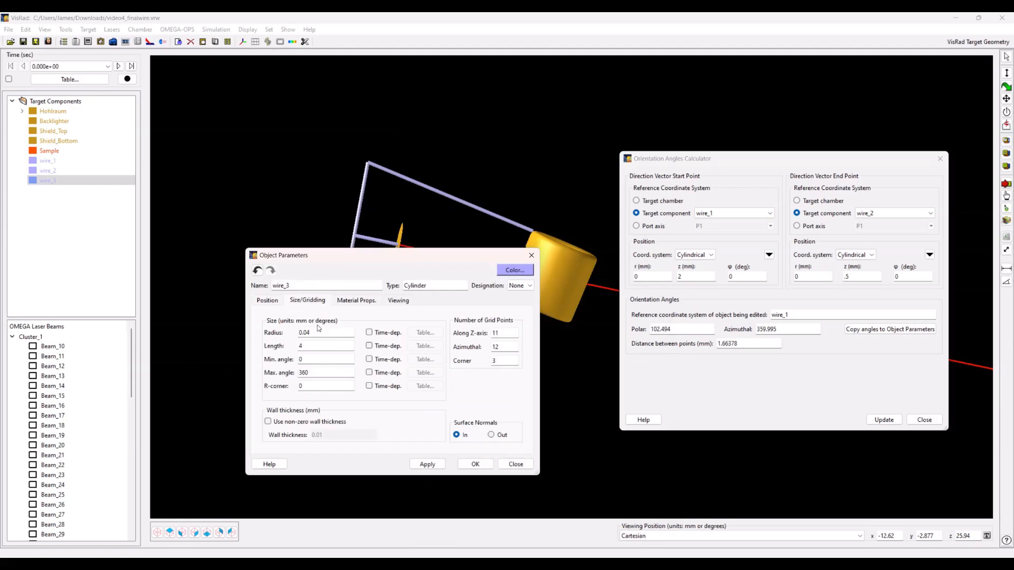
double_click(300, 346)
text(1.66)
click(427, 464)
Step: Accept wire_3's parameters and close the Orientation Angles Calculator
drag(382, 259, 577, 249)
click(459, 290)
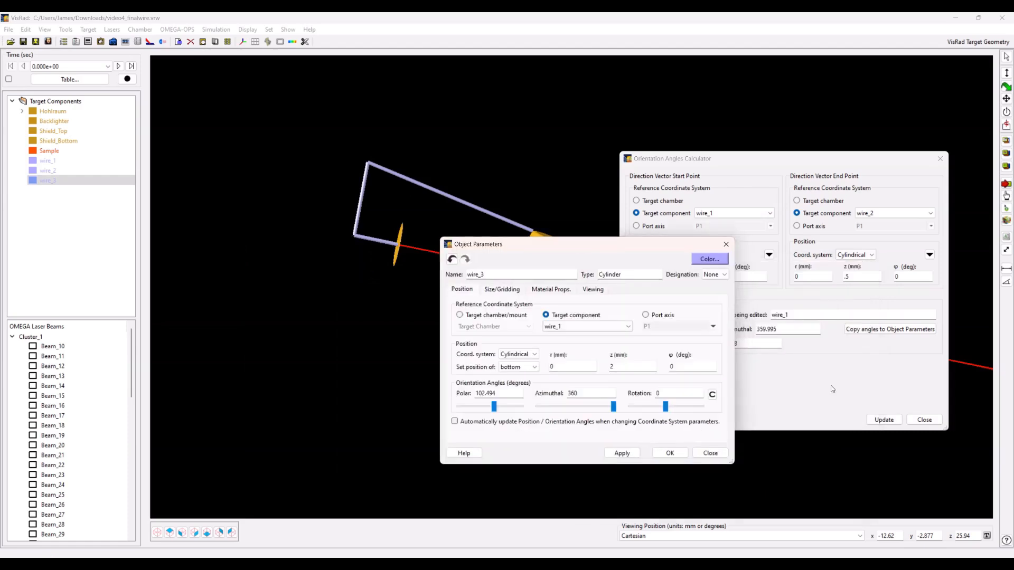
click(669, 453)
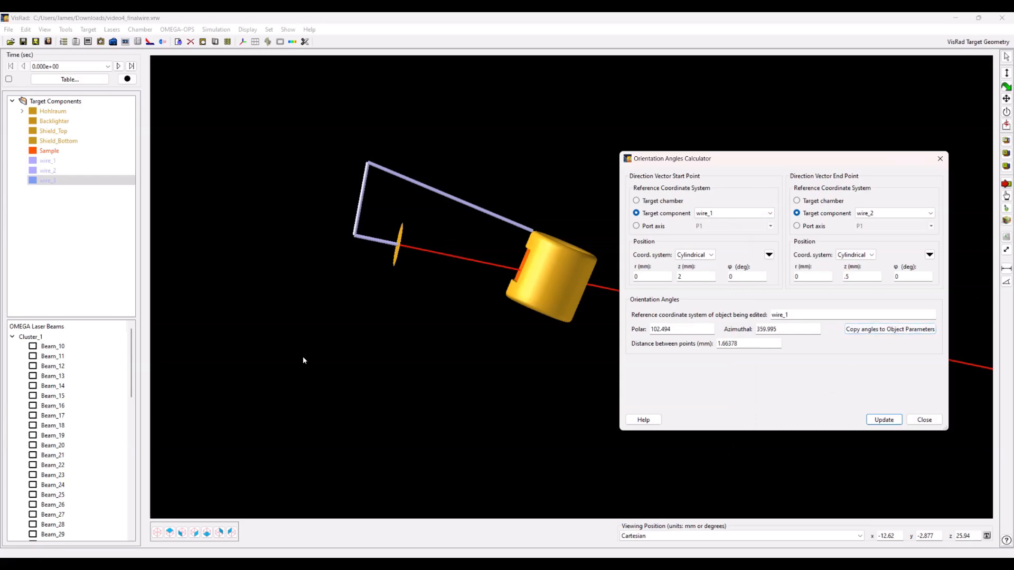
click(924, 419)
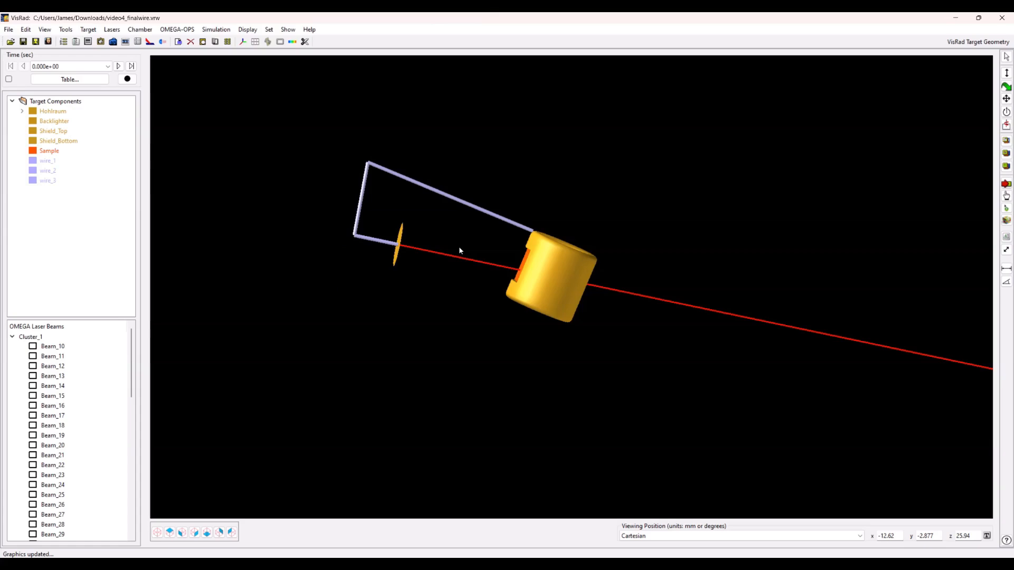
drag(436, 229, 405, 252)
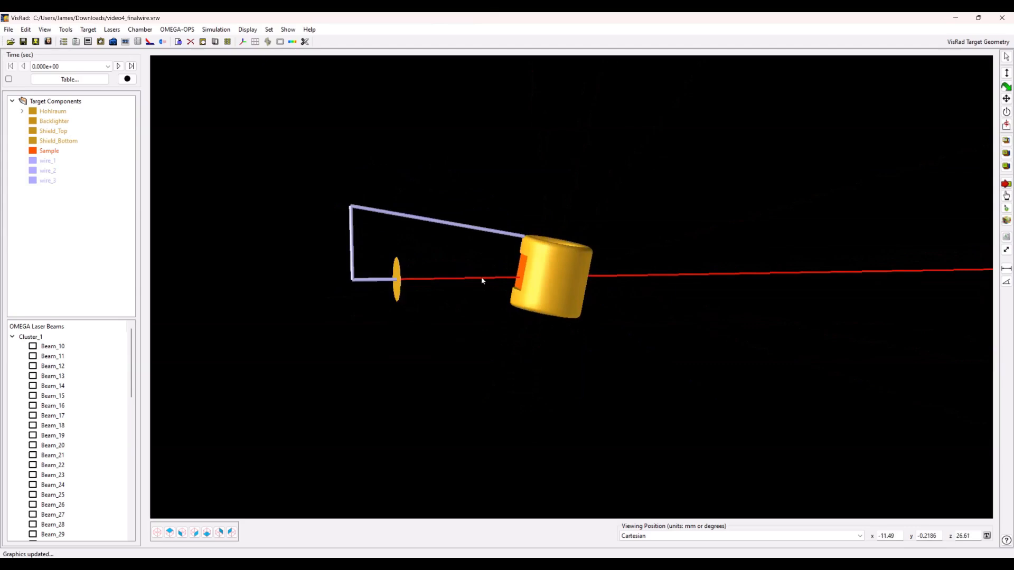